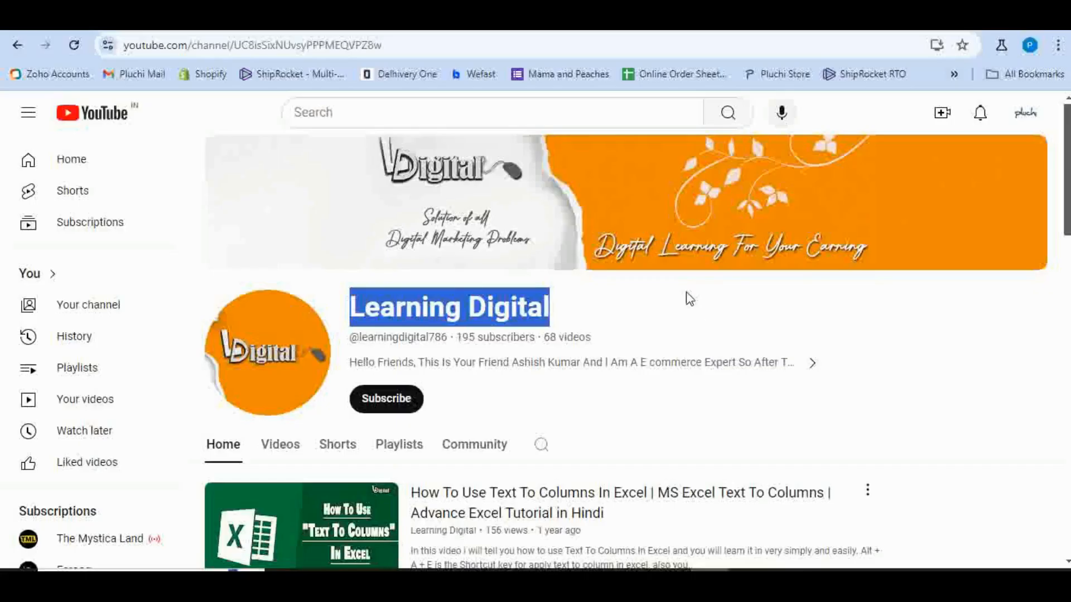
- Subscribe to the Learning Digital channel and set its notifications to All
scroll(700, 305, down, 10)
scroll(700, 306, up, 10)
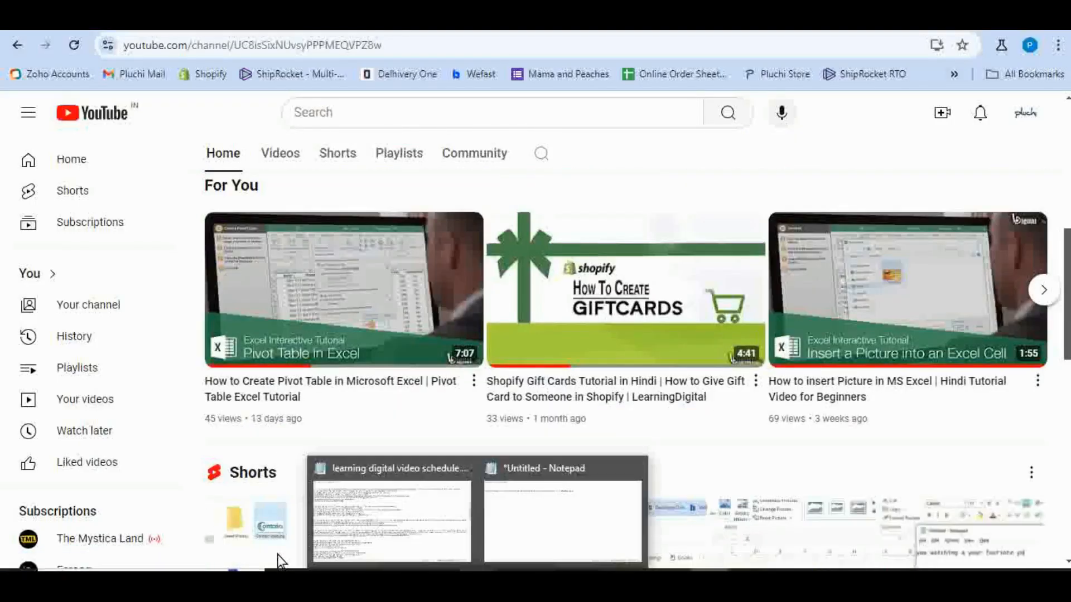
scroll(401, 334, up, 4)
click(402, 341)
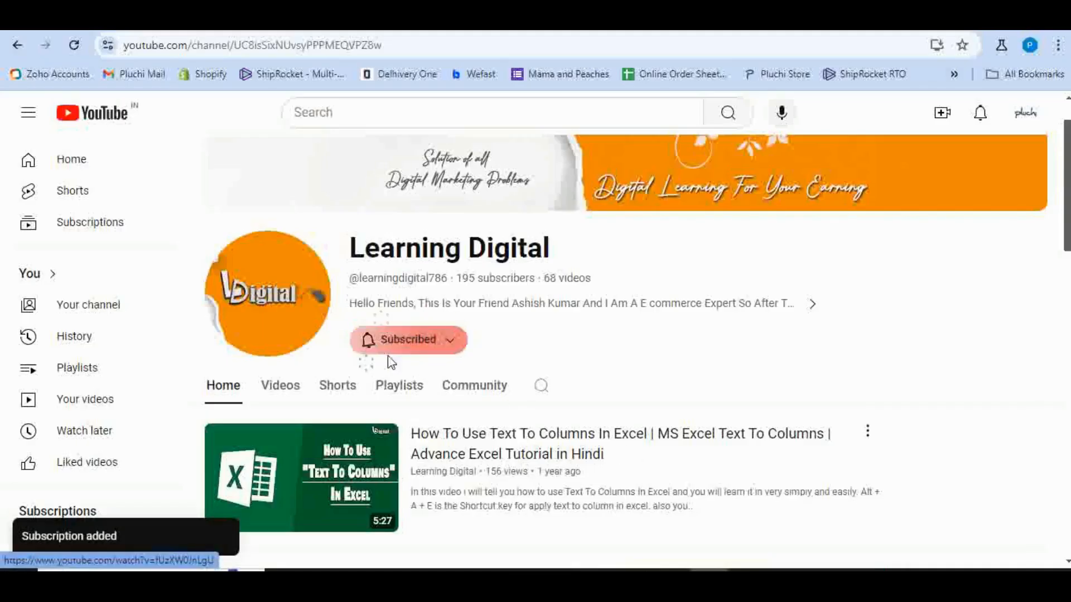
click(365, 340)
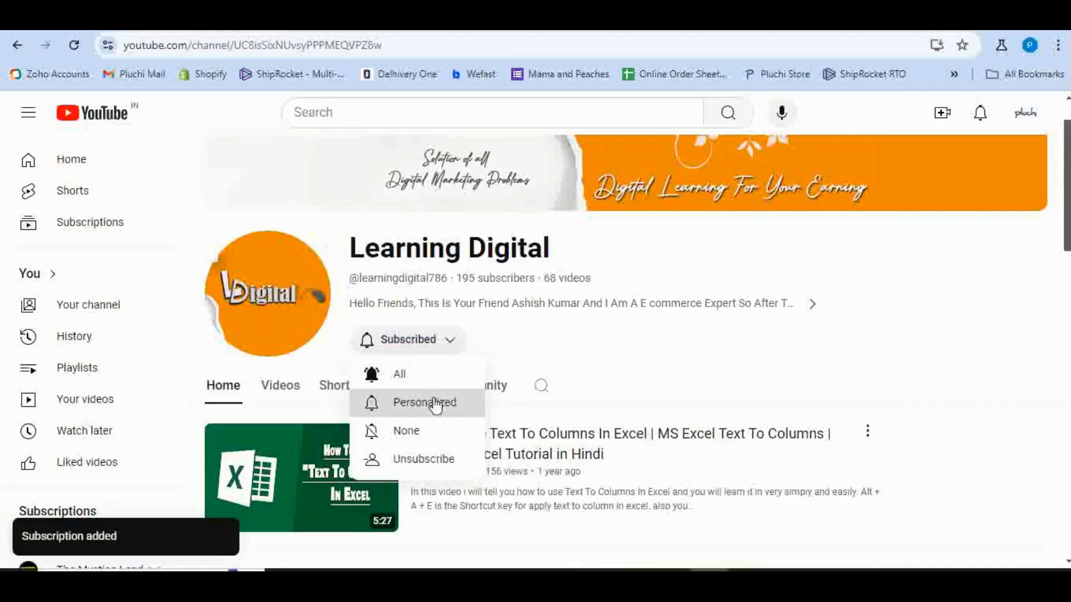
click(400, 375)
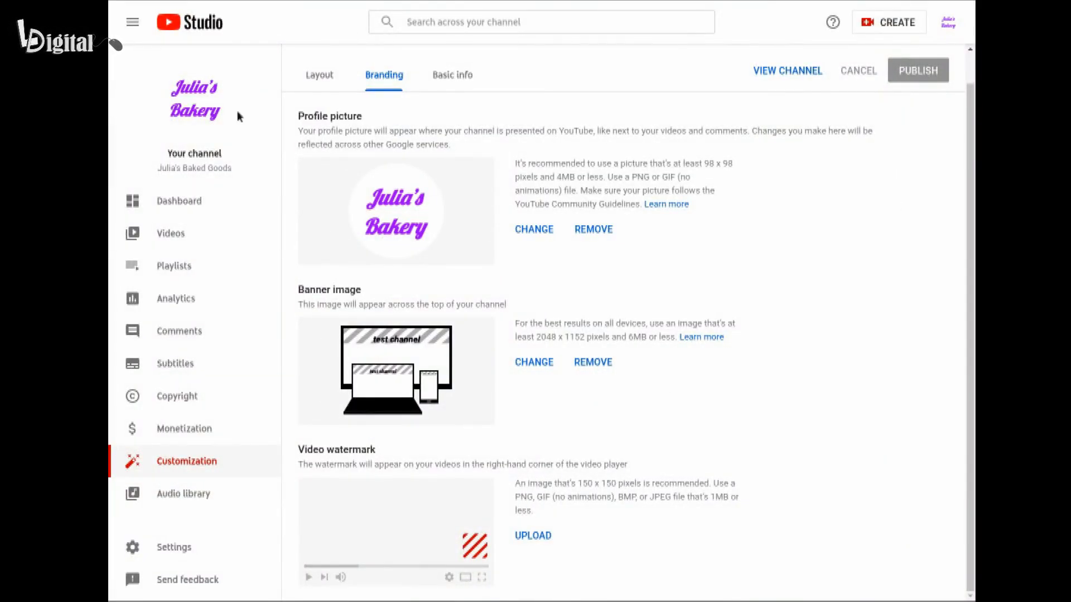
- Leave YouTube Studio for the YouTube home page and open the account's own channel page
click(946, 22)
click(811, 129)
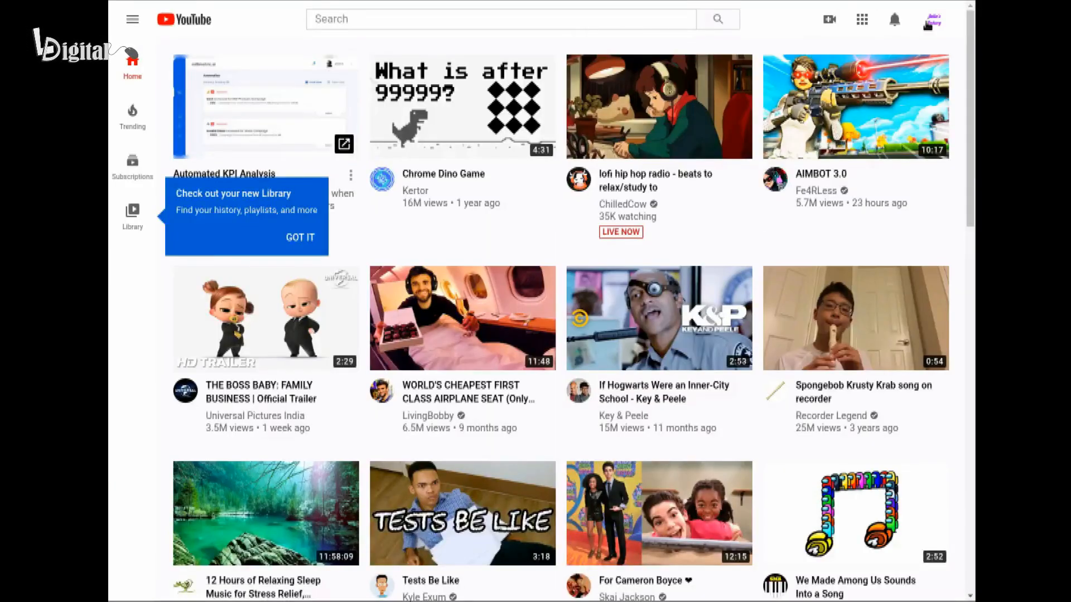
click(929, 23)
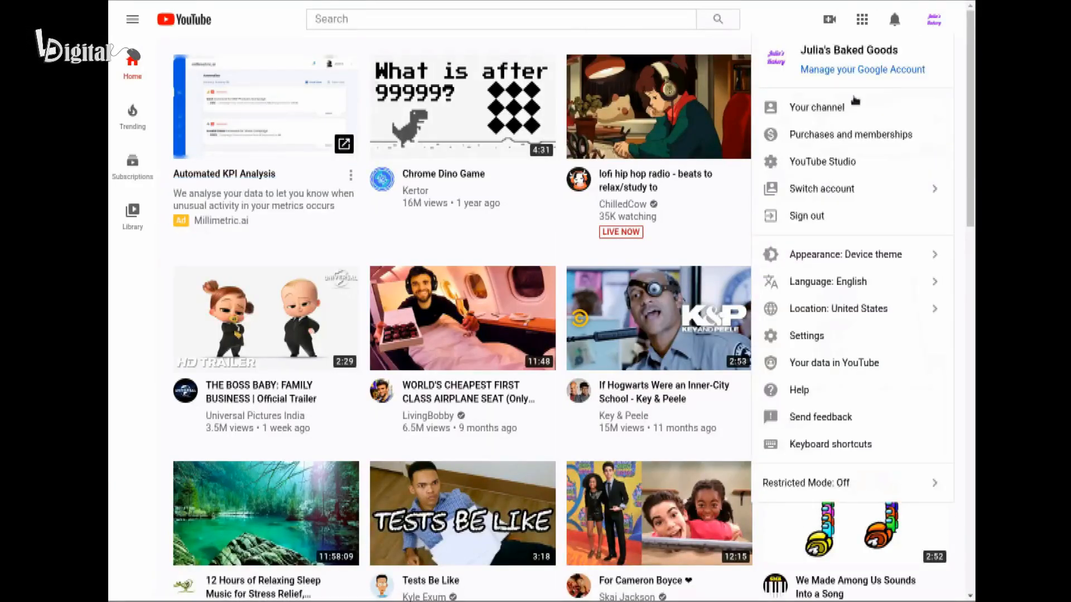
click(810, 111)
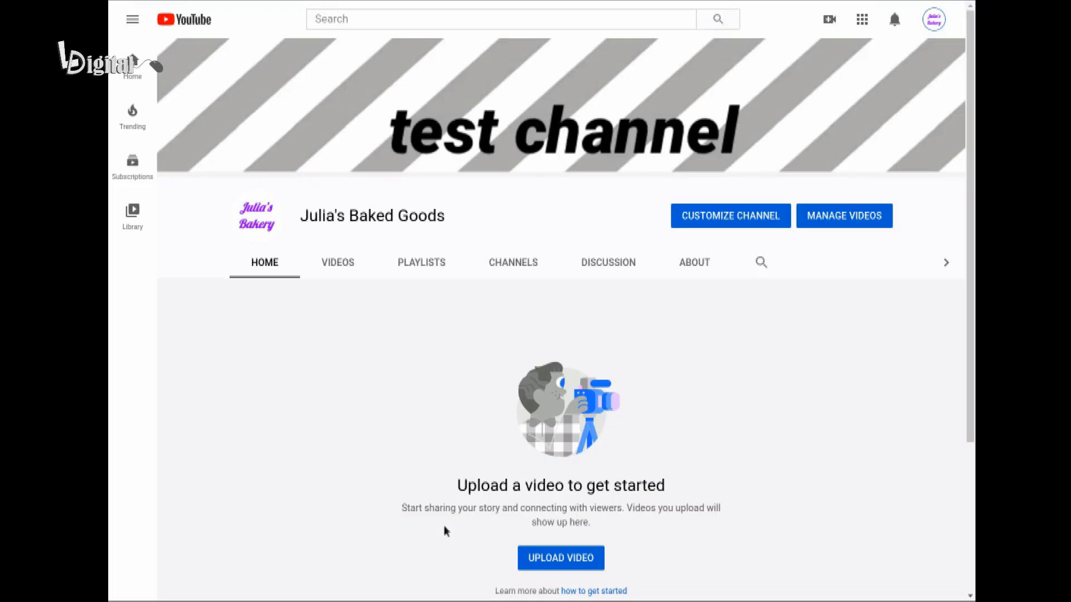
- Start a video upload from the channel page and choose test video.mov from the Desktop folder
click(573, 563)
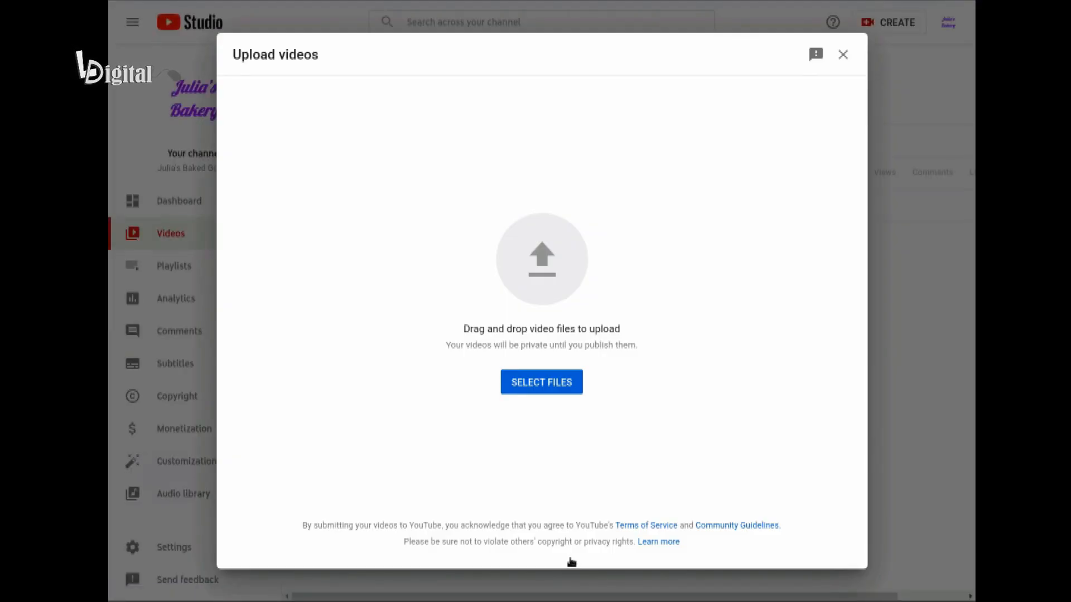
click(539, 380)
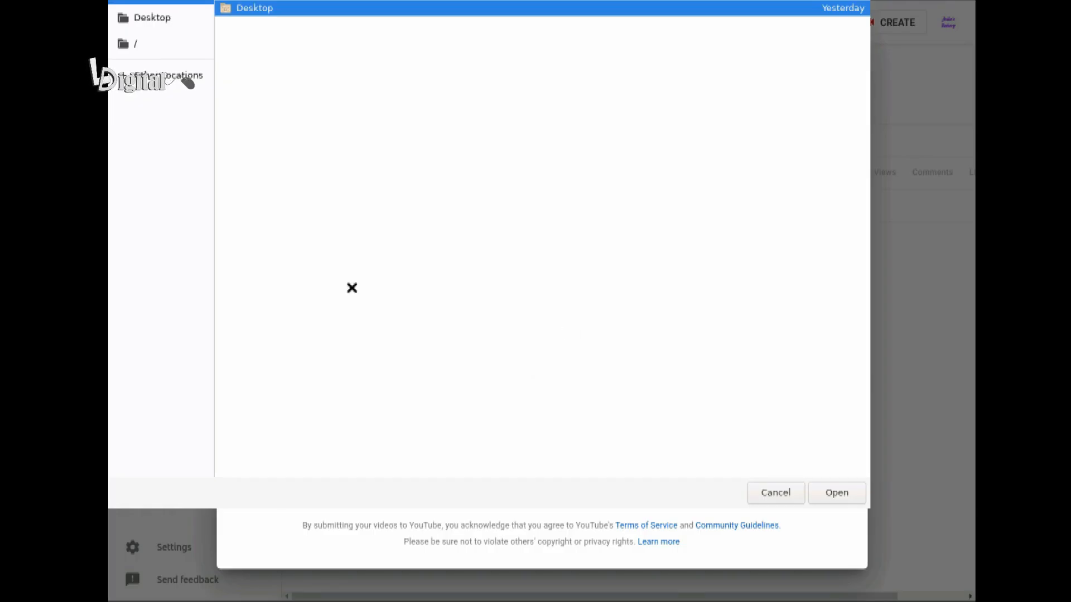
double_click(256, 9)
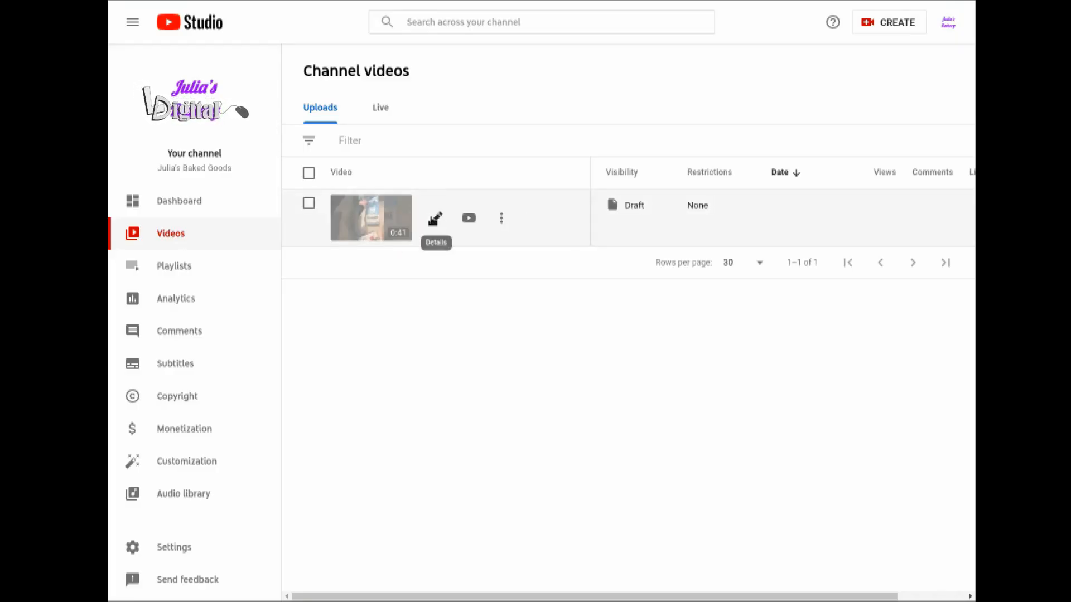
- Open the details of the uploaded draft video and replace its title with "Welcome to my bakery!"
click(435, 218)
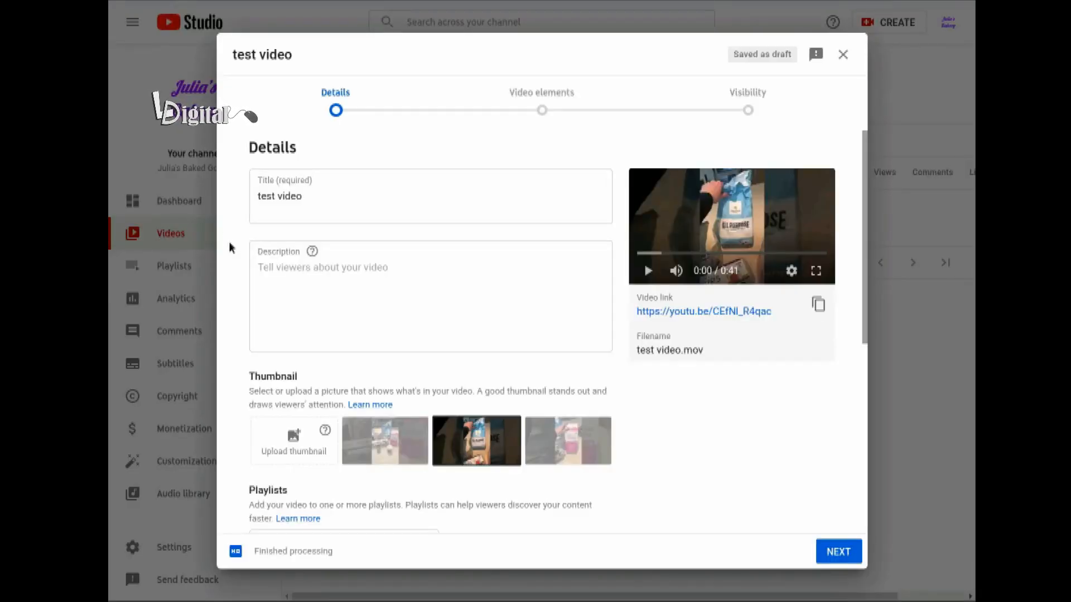
click(304, 195)
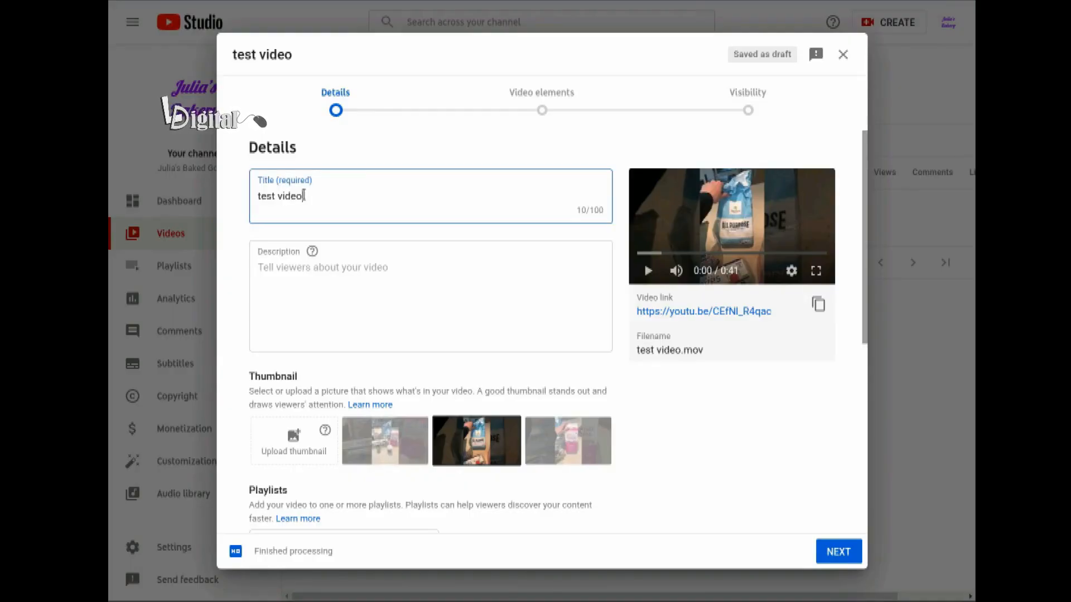
drag(303, 195, 189, 189)
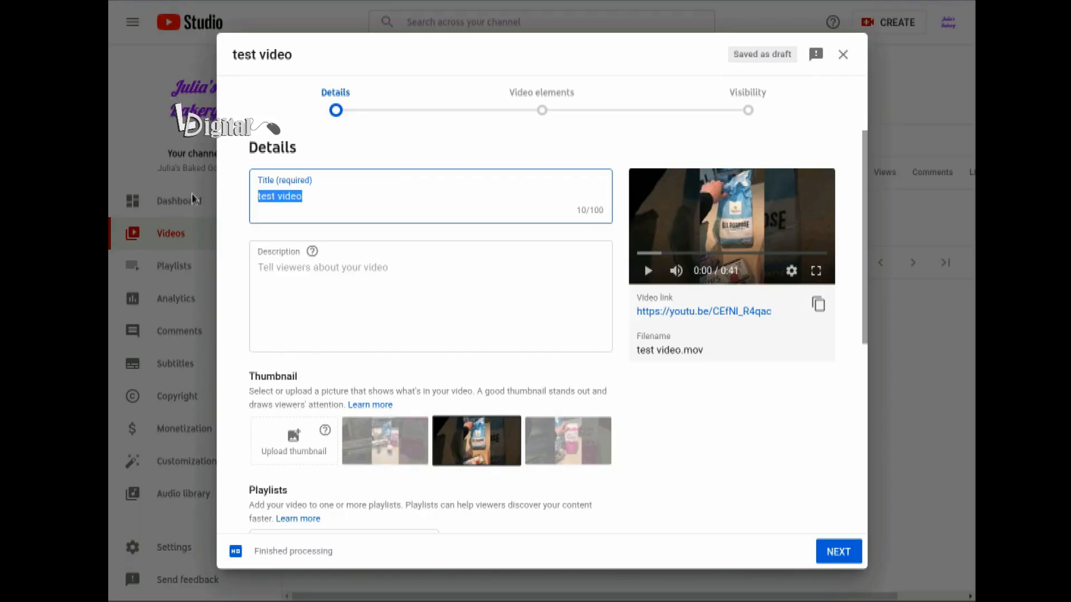
text(Welco)
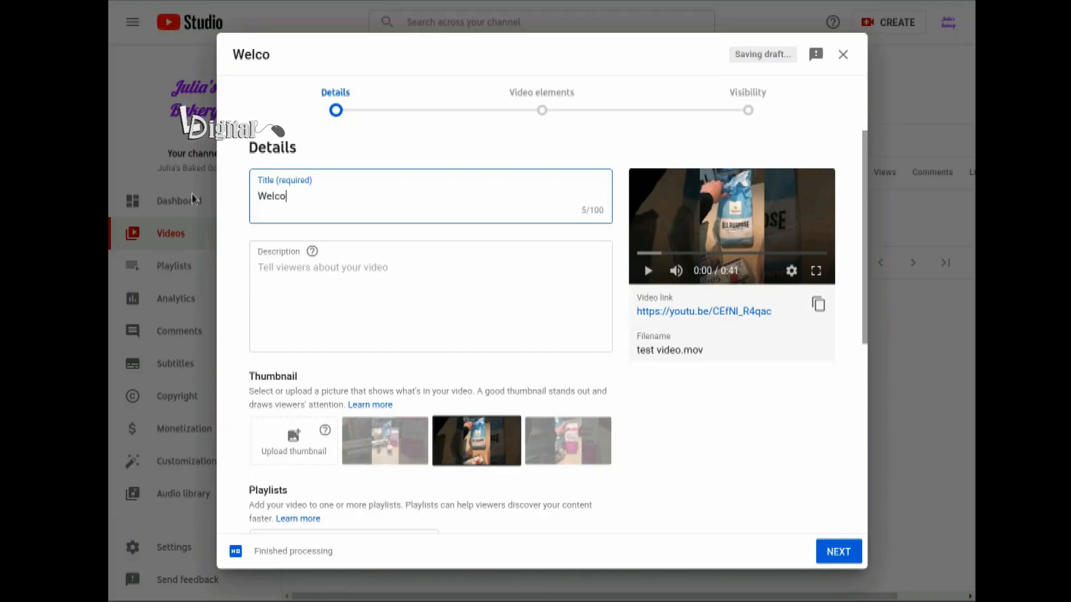
text(me to my )
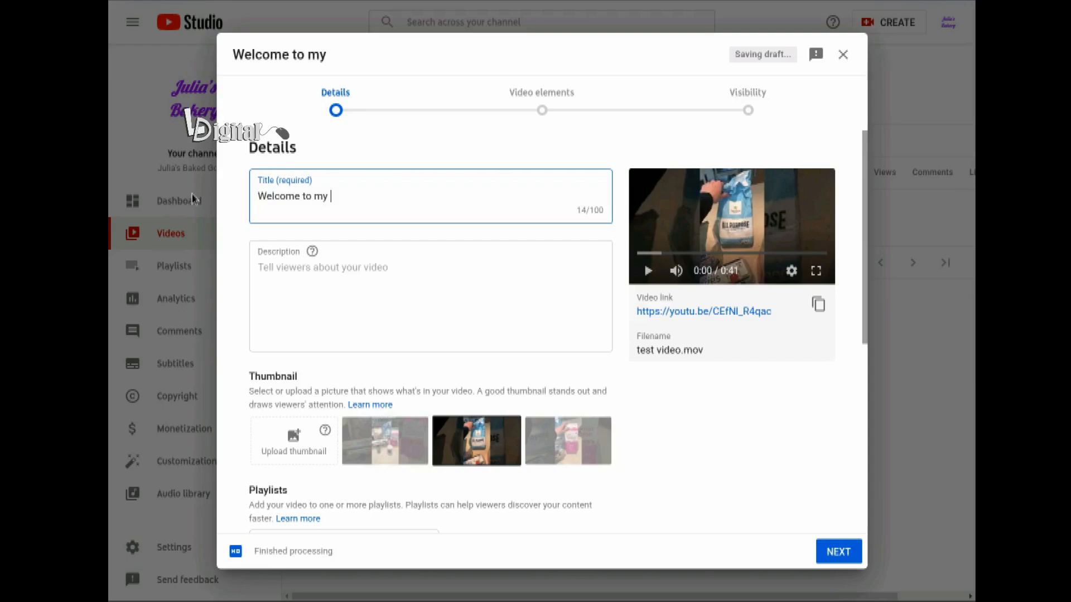
text(bak)
key(BackSpace)
text(ak)
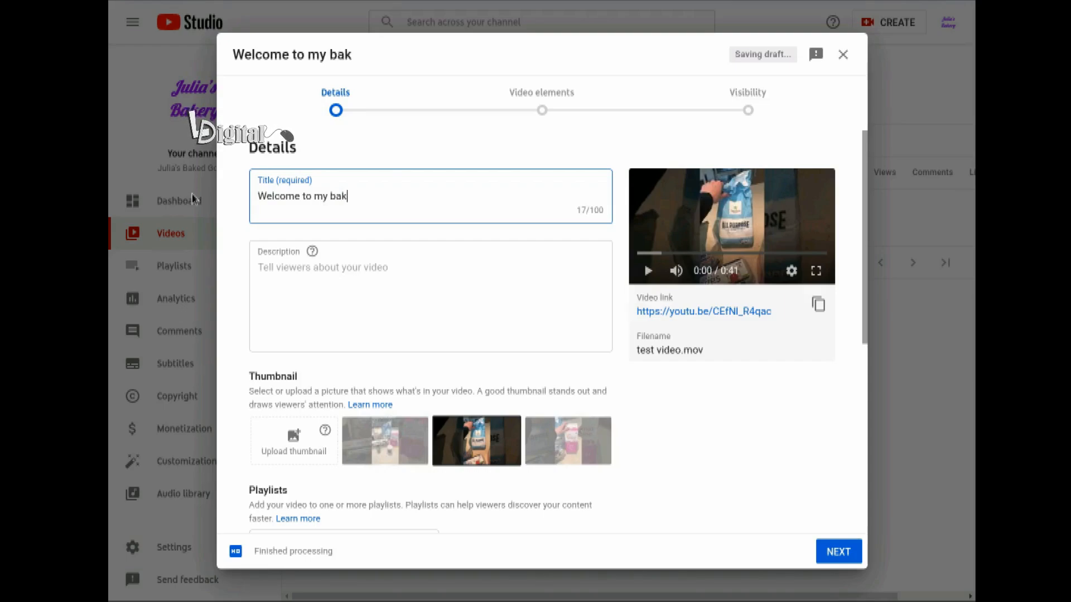
text(ery!)
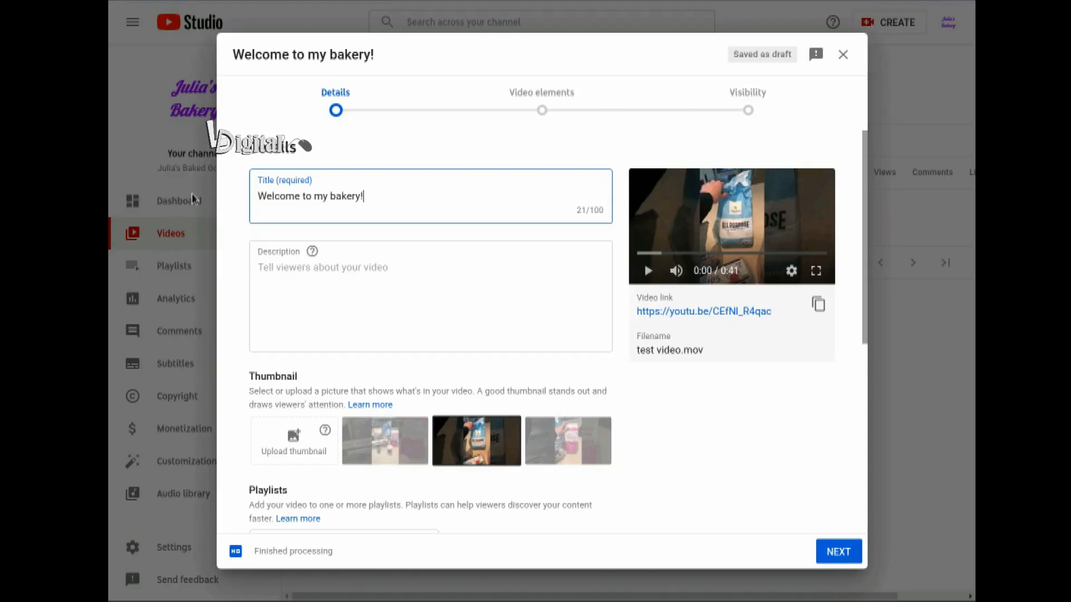
- Enter the video description "I will be sharing the basic ingredients for a cake."
click(291, 270)
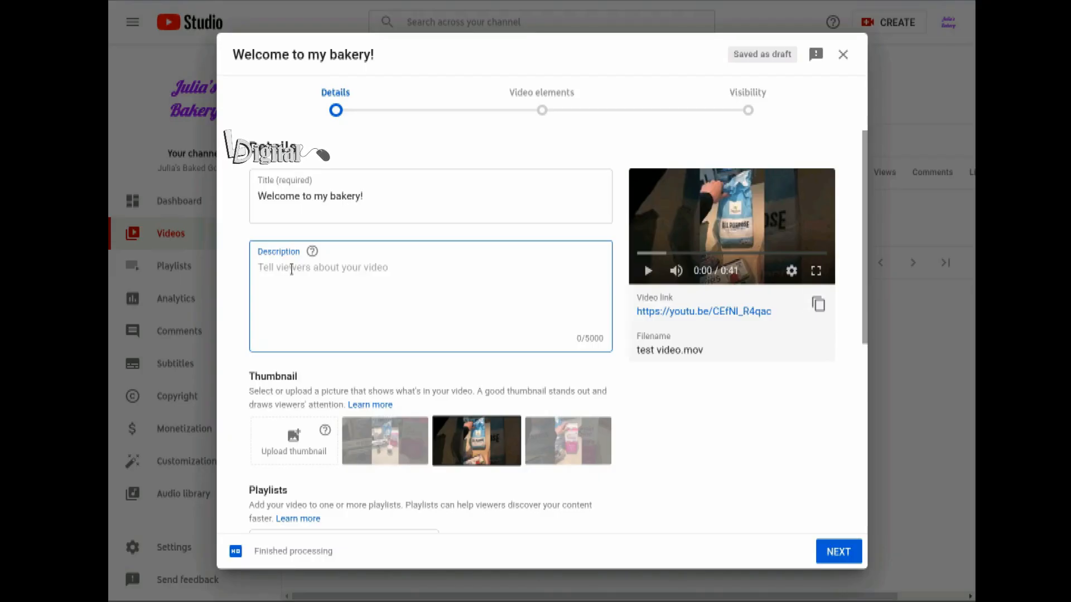
text(I )
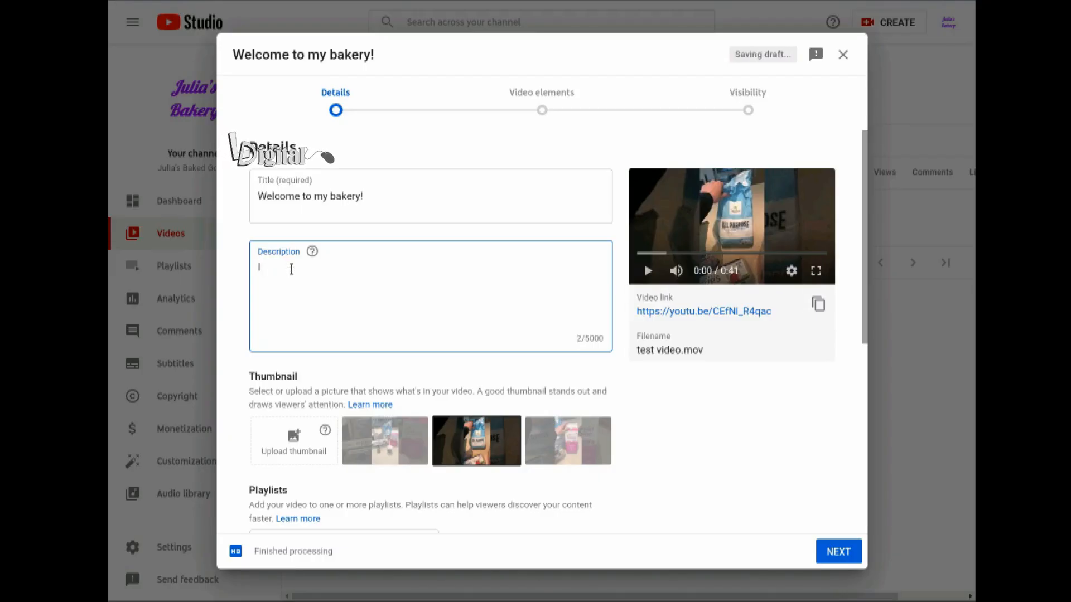
text(will be shar)
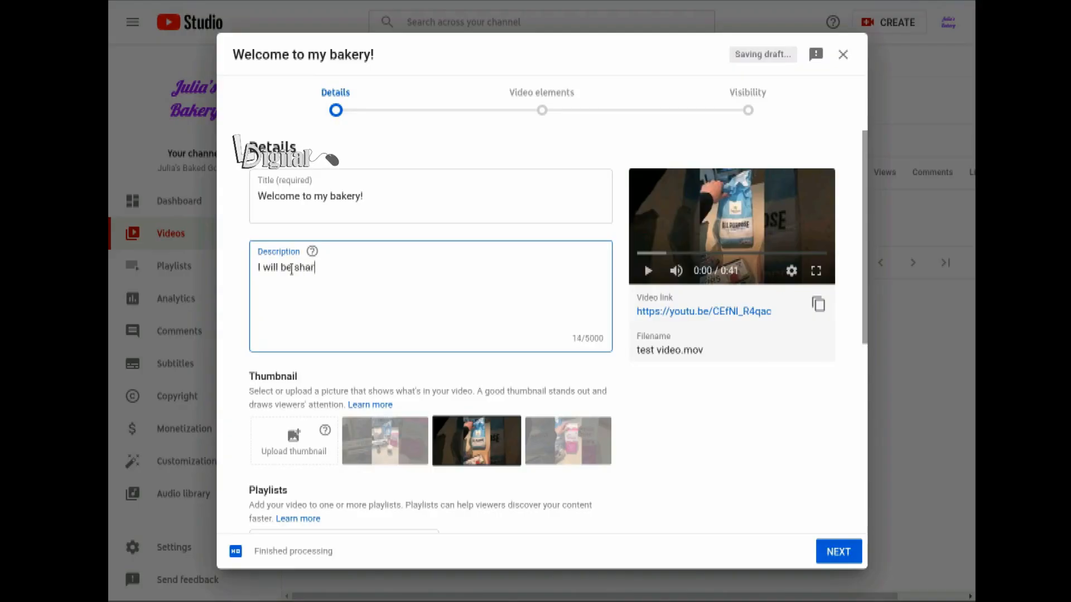
text(ing the basi)
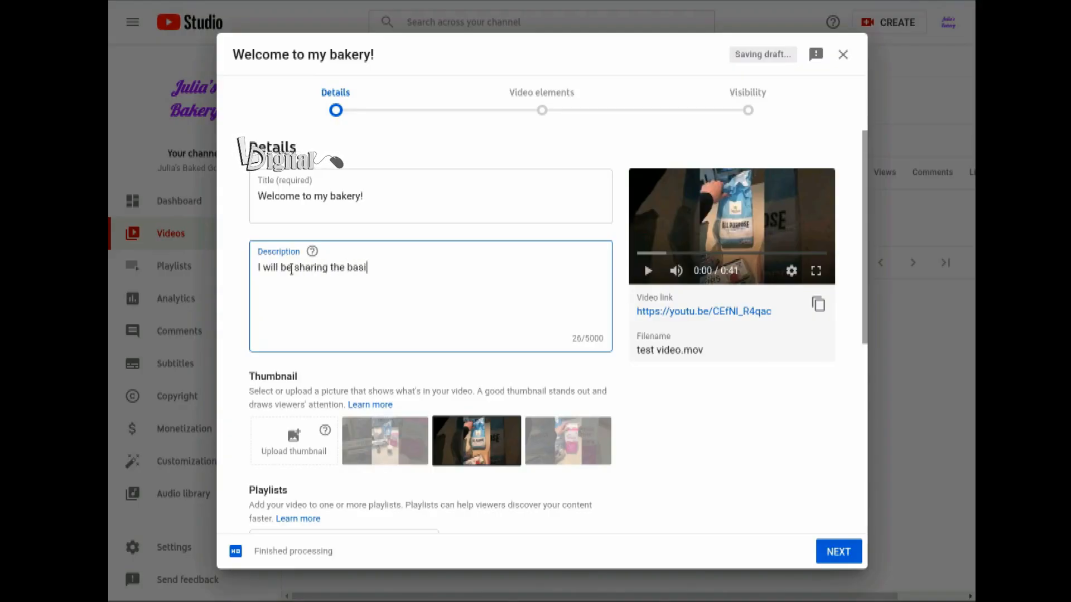
text(c ingredie)
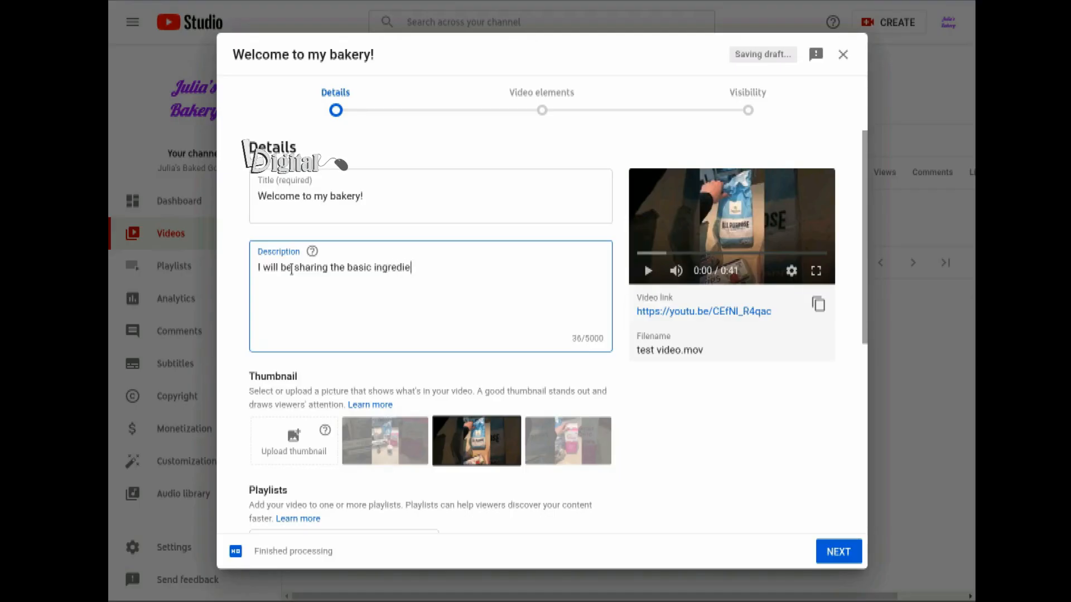
text(nts for a cake.)
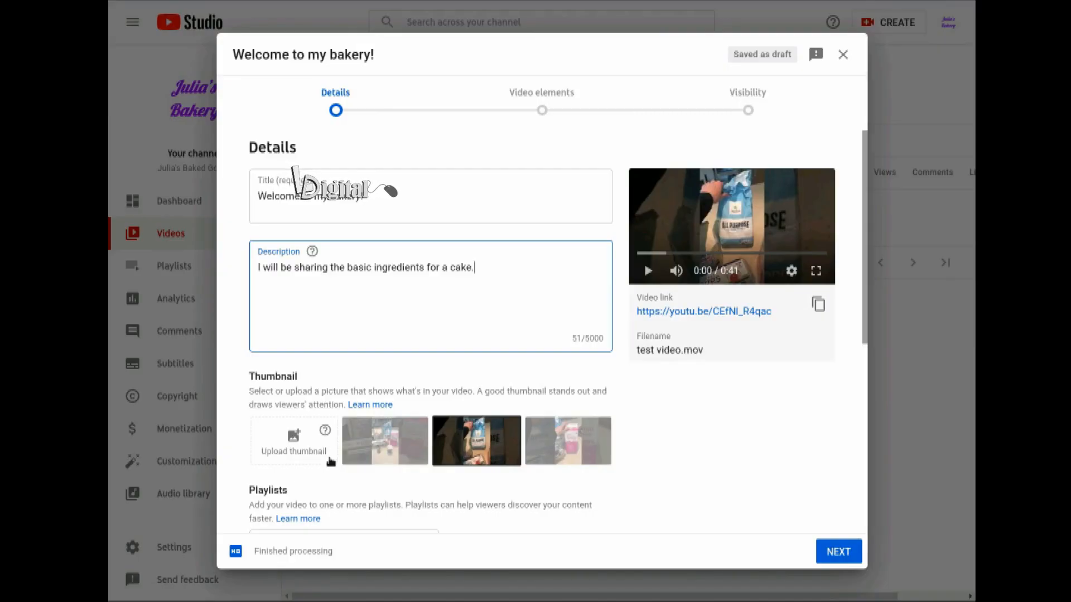
- Create a public playlist titled "Baking tips" and add the video to it
scroll(330, 460, down, 2)
click(369, 446)
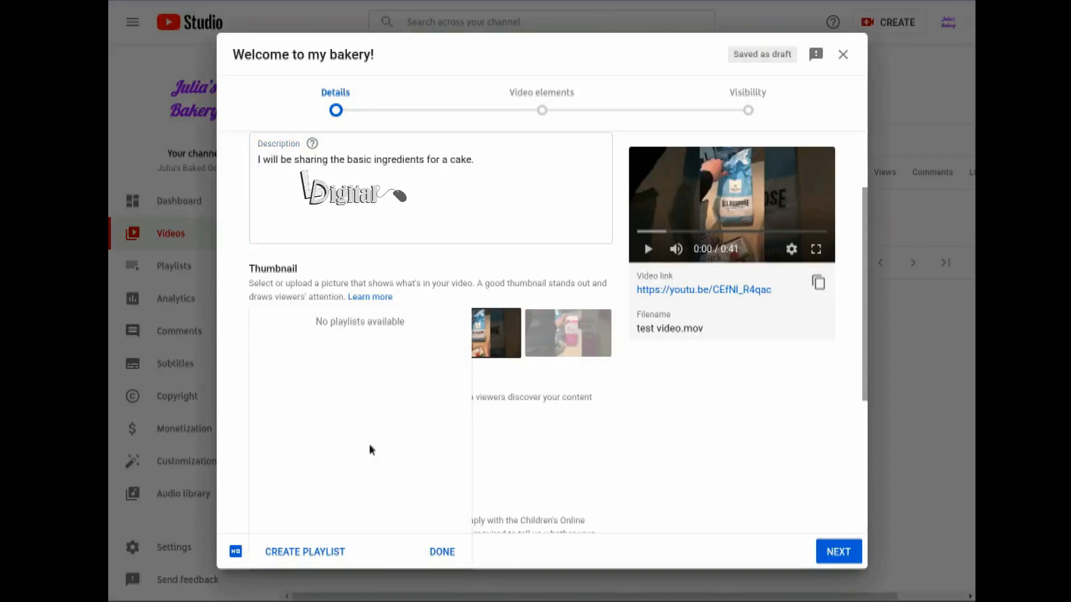
click(306, 551)
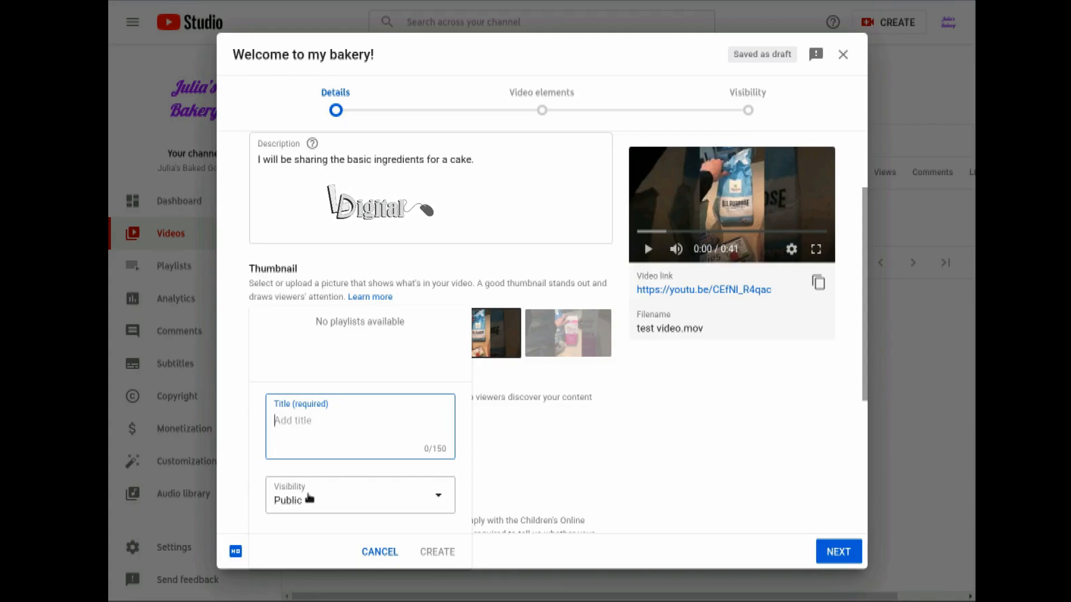
text(Baking tips)
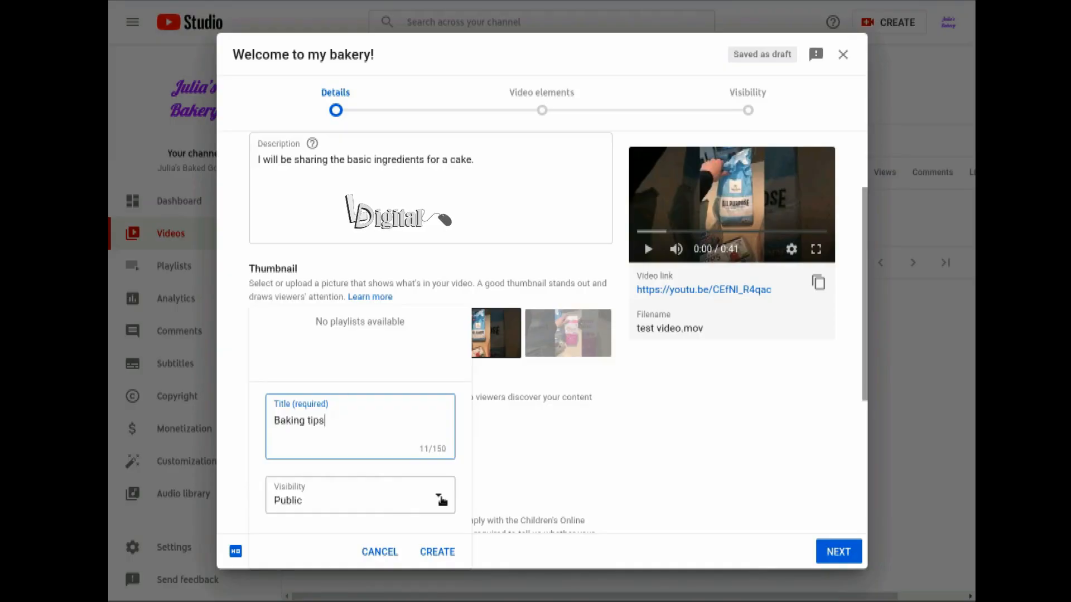
click(438, 563)
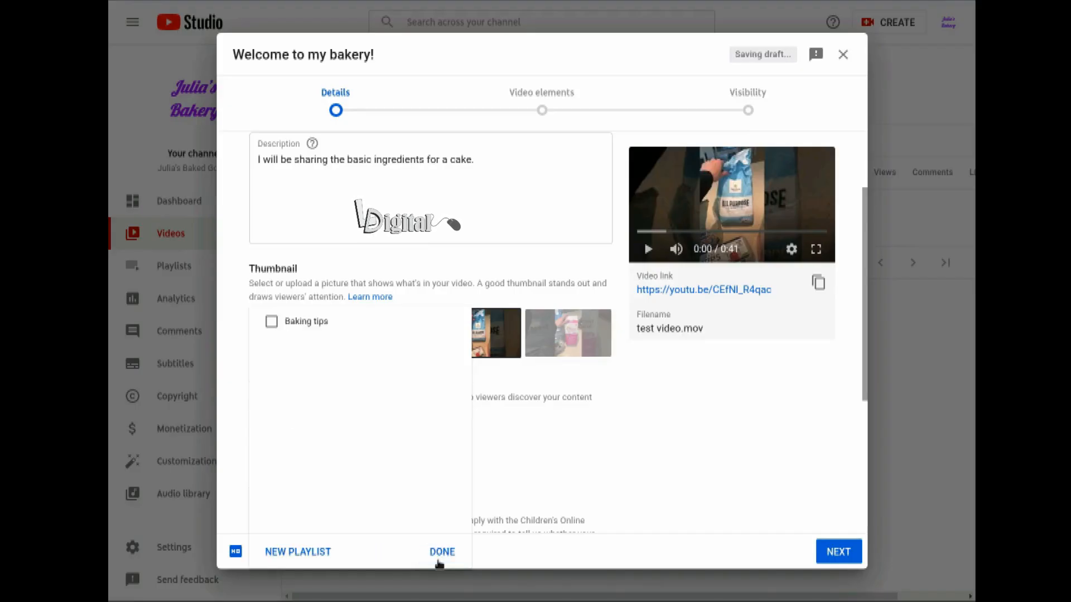
click(271, 323)
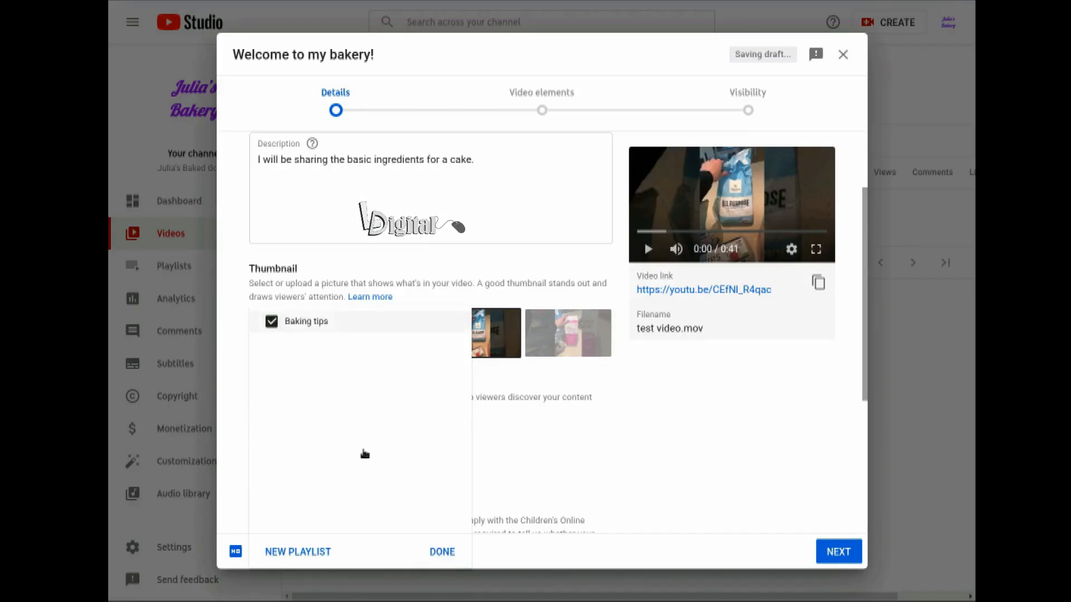
click(442, 552)
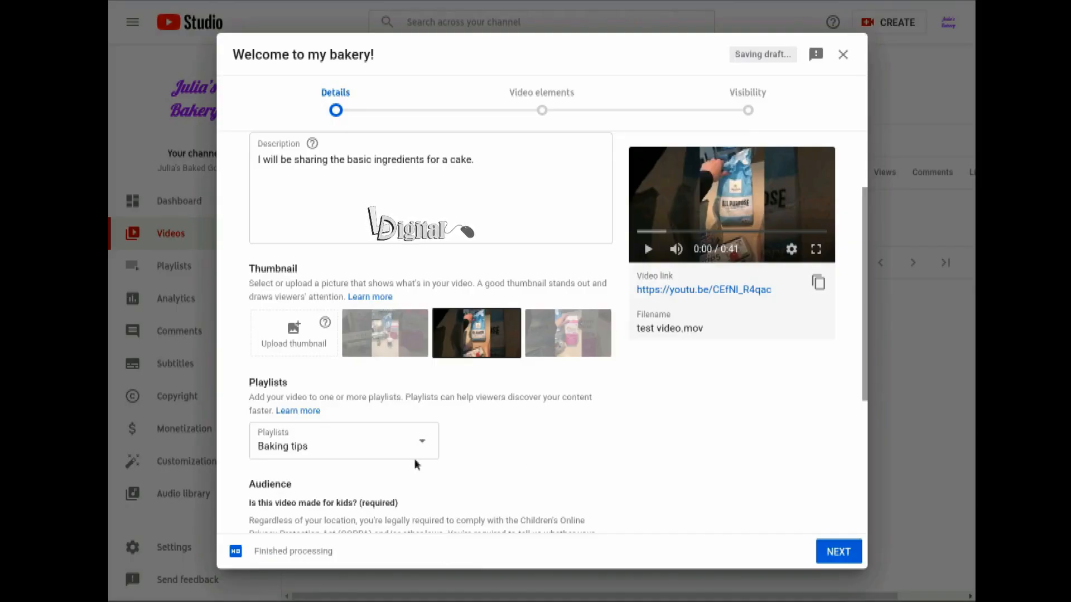
- Set the audience to "No, it's not made for kids" and briefly view the advanced age restriction options
scroll(415, 464, down, 2)
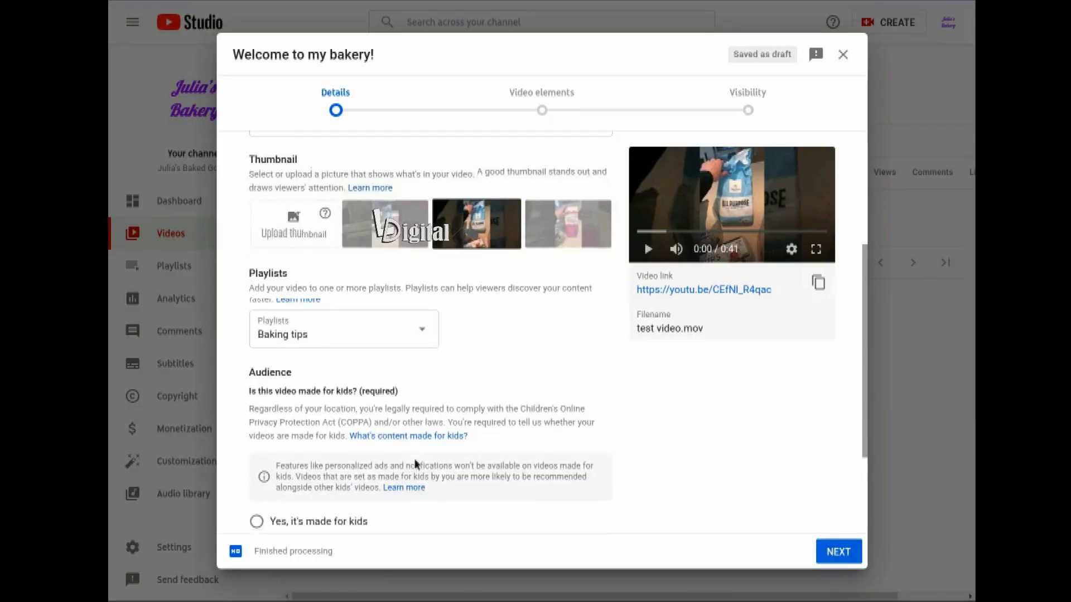
scroll(416, 464, down, 1)
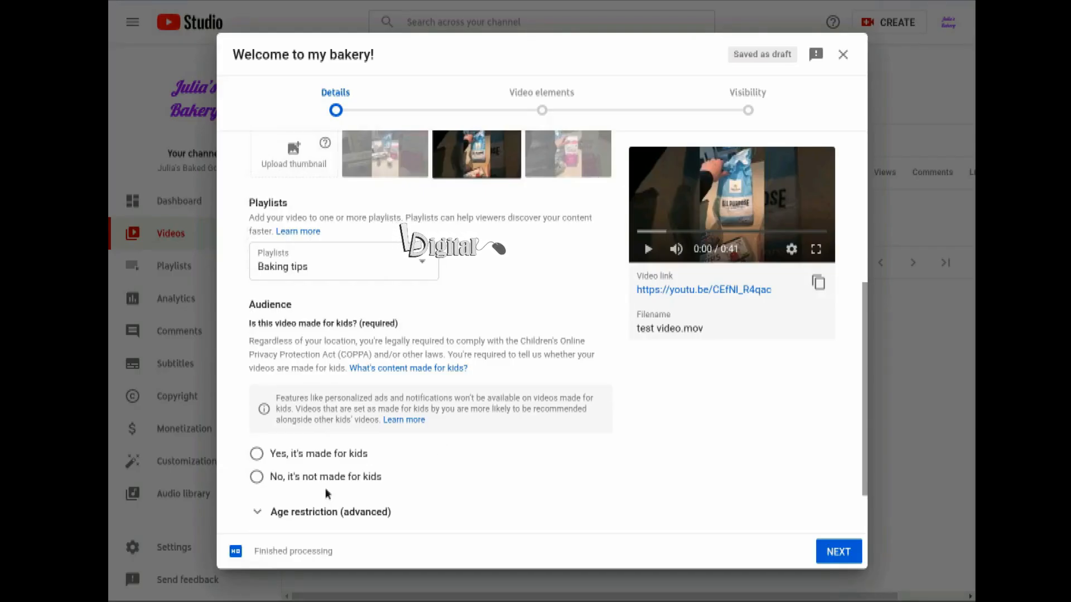
click(257, 478)
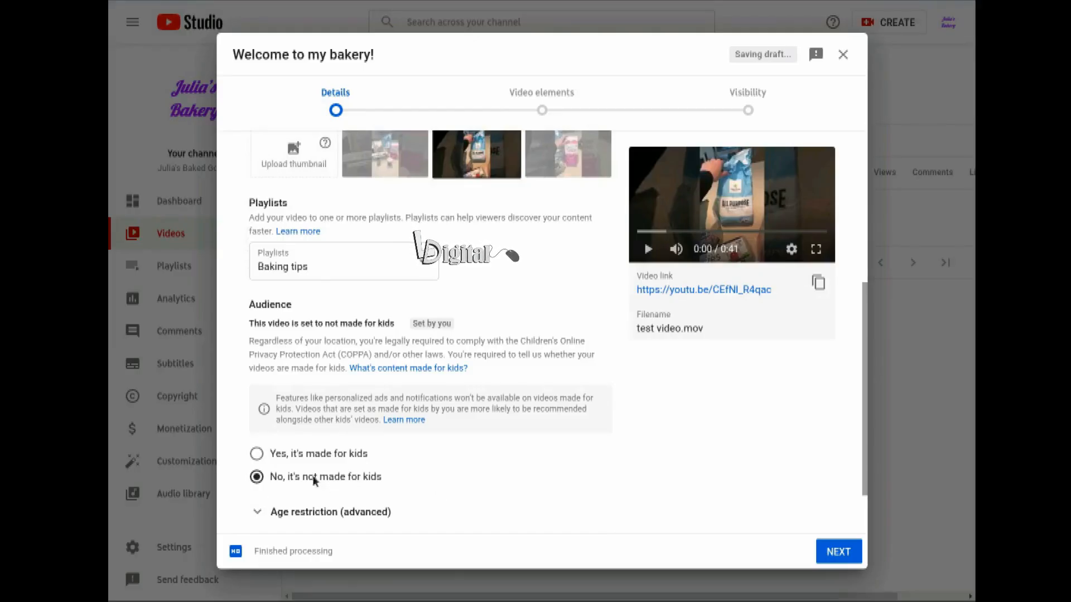
scroll(379, 471, down, 2)
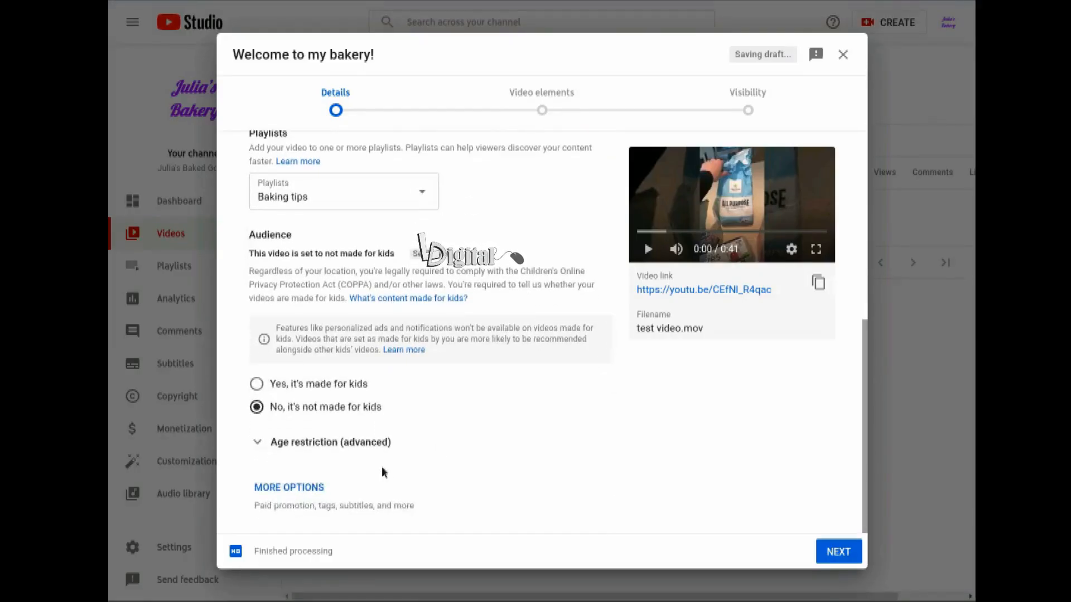
click(258, 444)
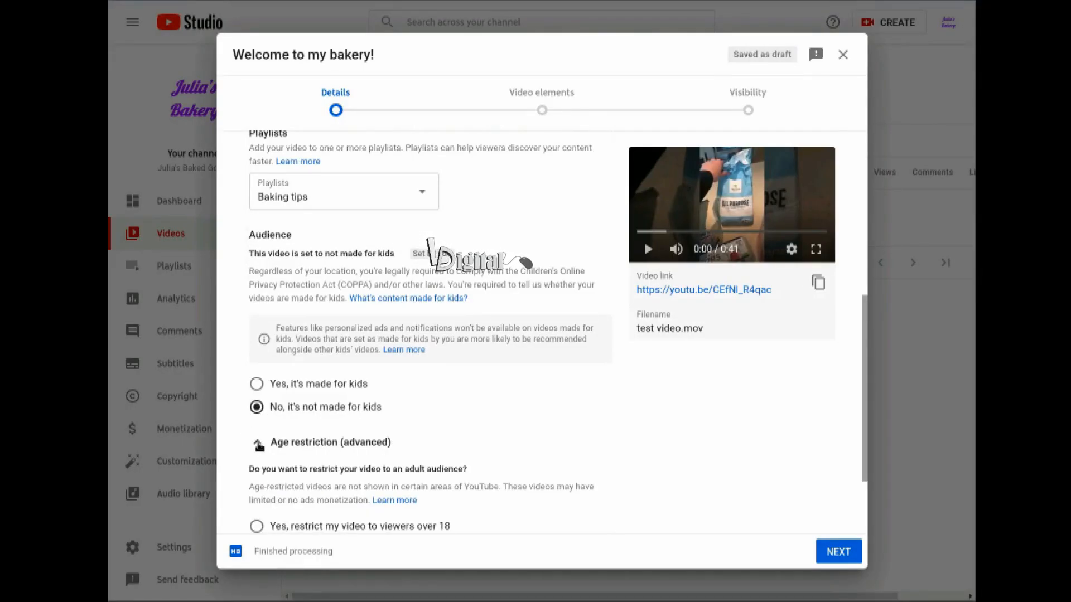
click(259, 444)
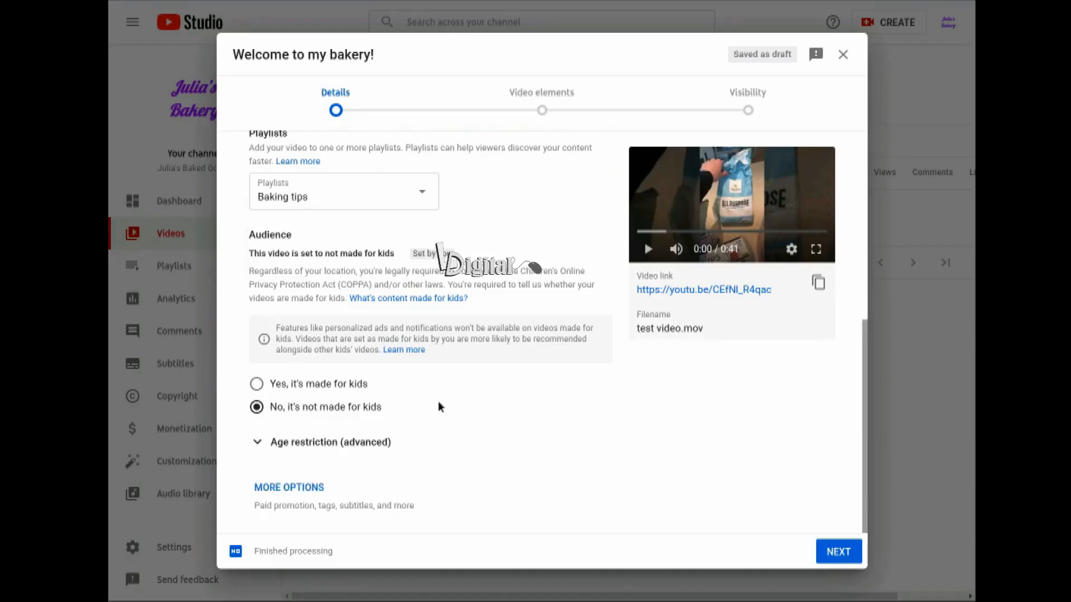
- Show the additional video options and add the tags "bakery" and "julia's baked goods"
click(306, 486)
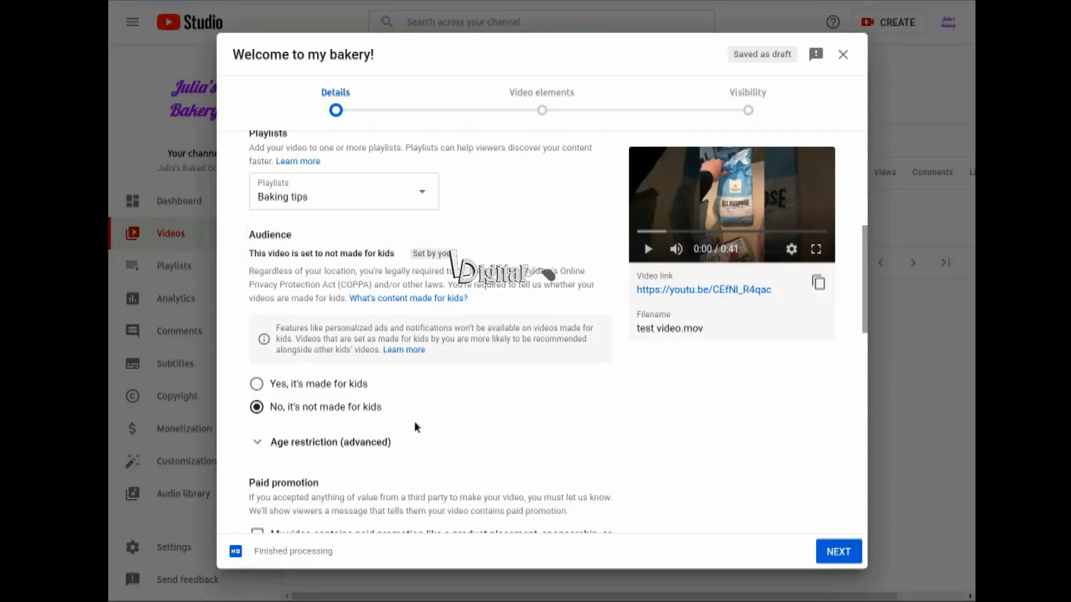
scroll(414, 420, down, 5)
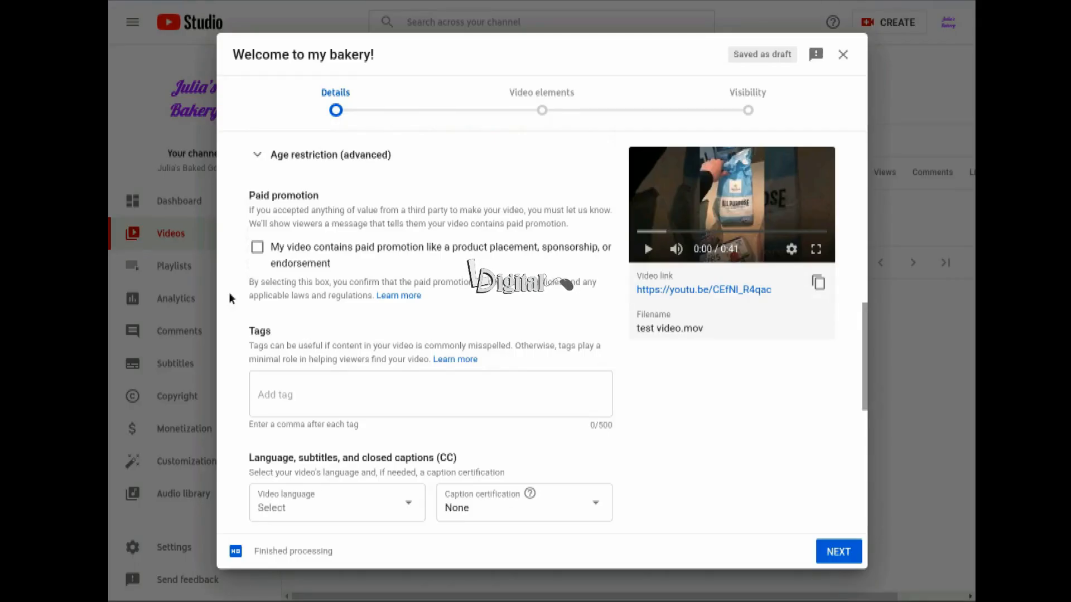
click(276, 391)
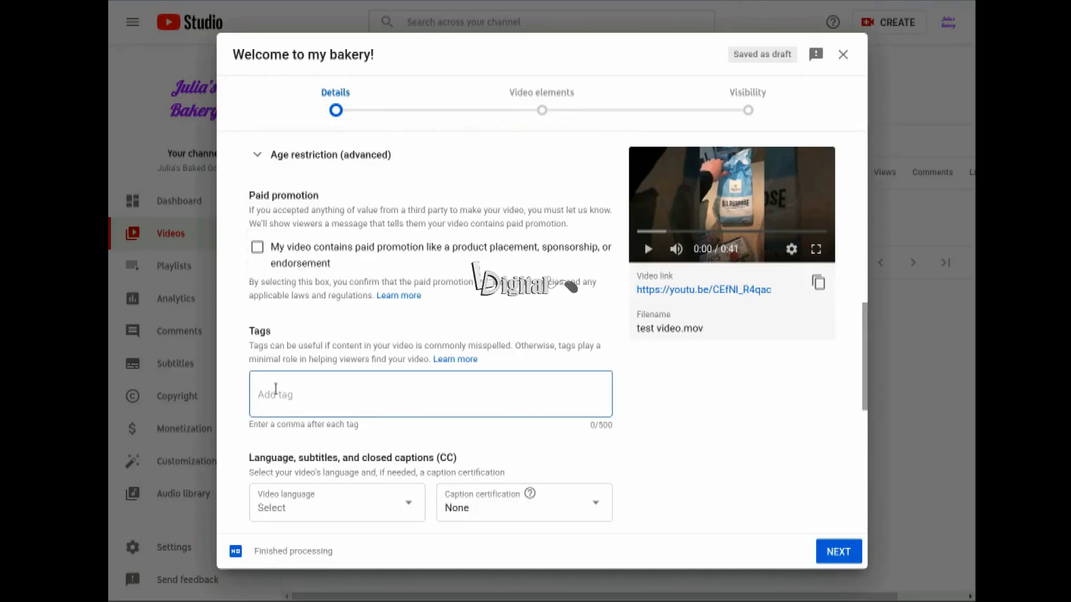
text(bakery)
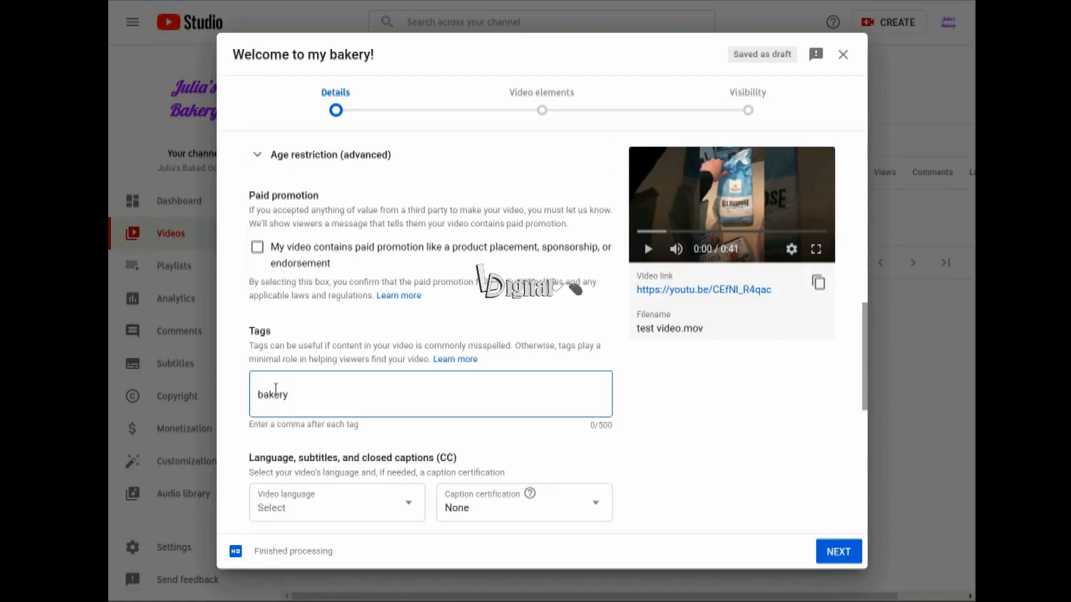
key(Return)
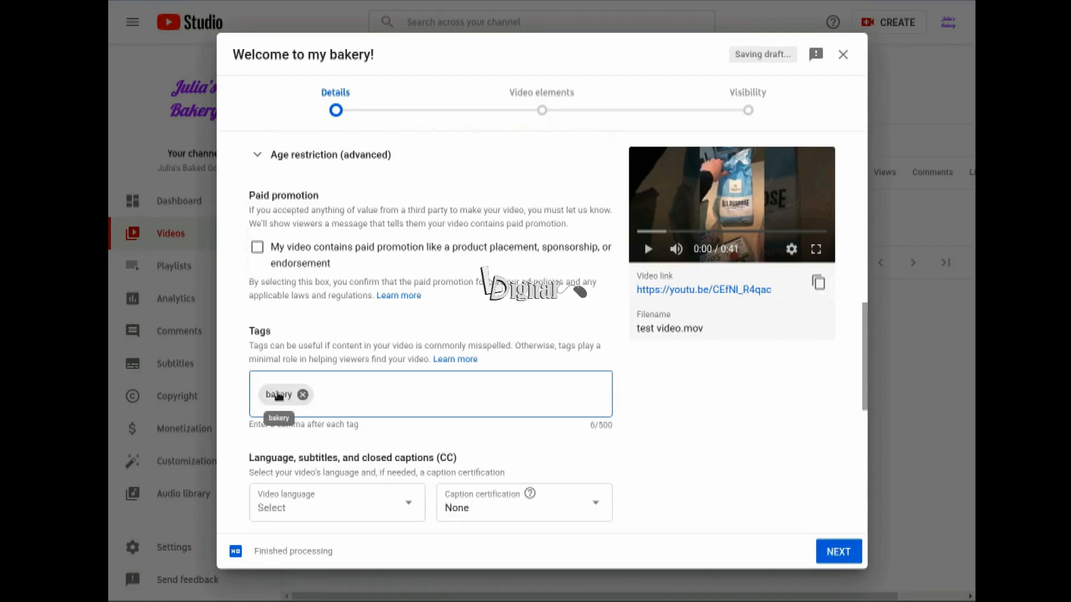
text(julia's baked goods)
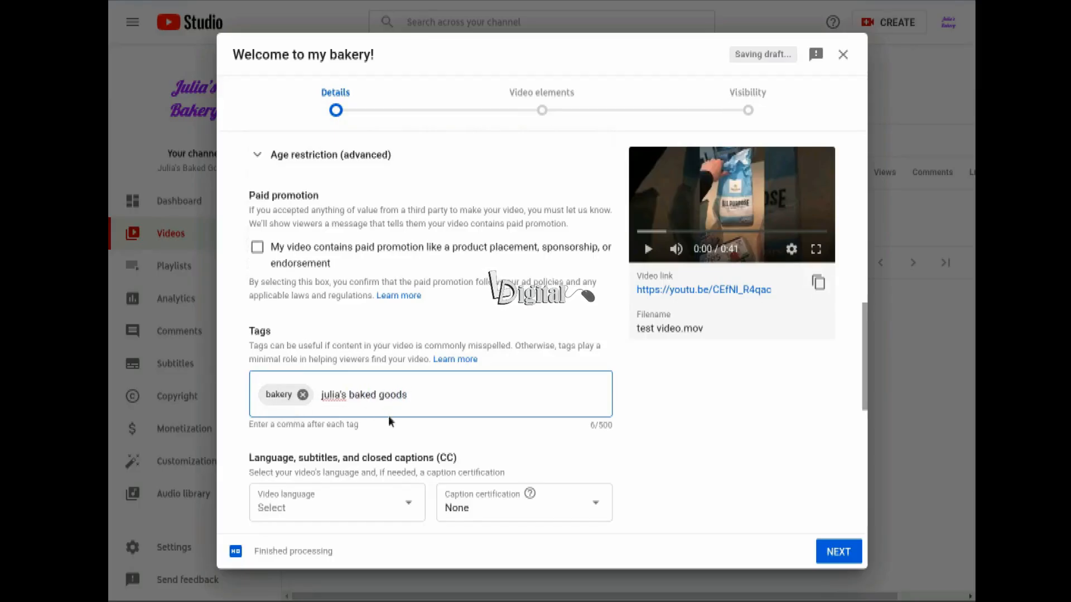
key(Tab)
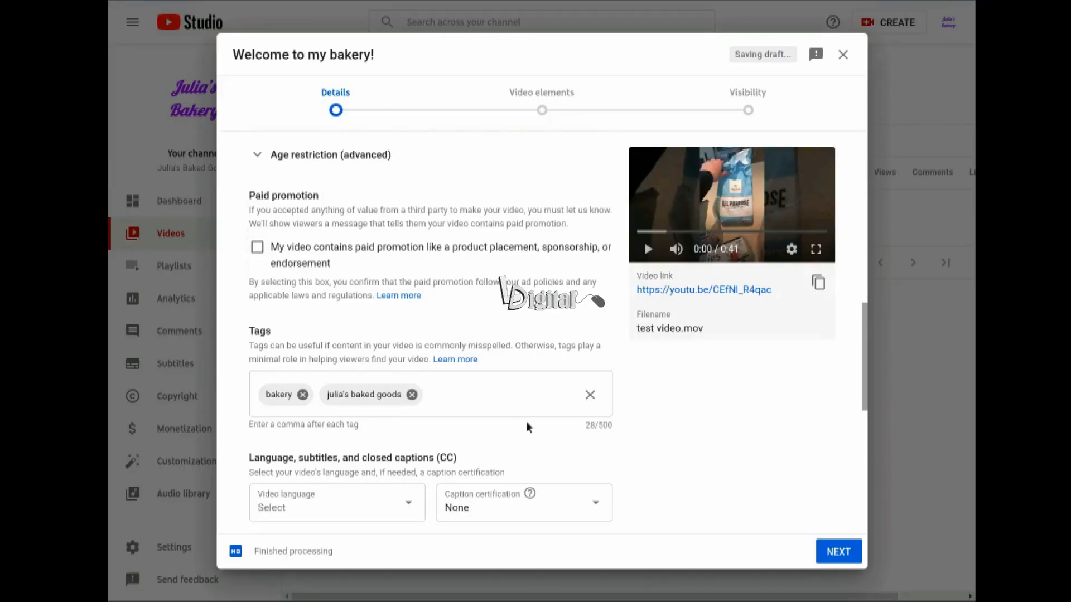
- Examine the video language choices and review the caption, recording date, location, license and distribution settings
scroll(369, 438, down, 1)
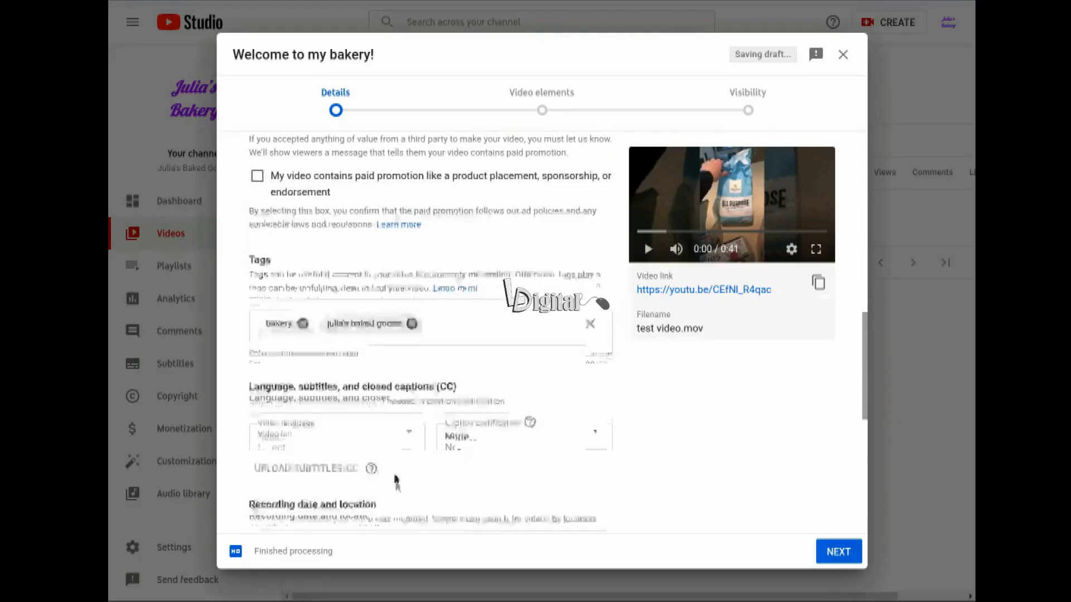
click(406, 434)
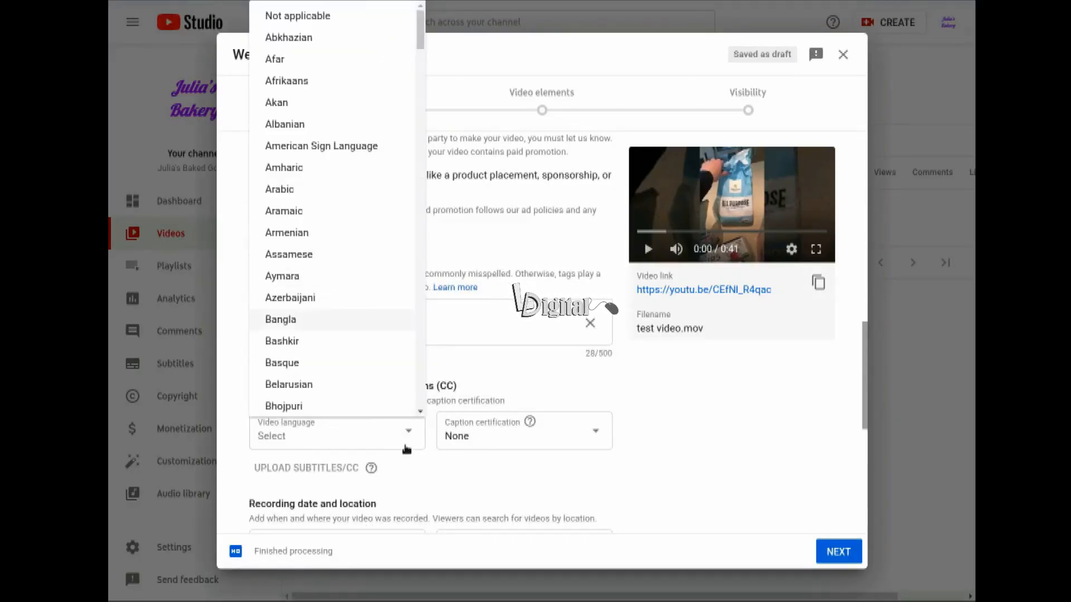
click(407, 434)
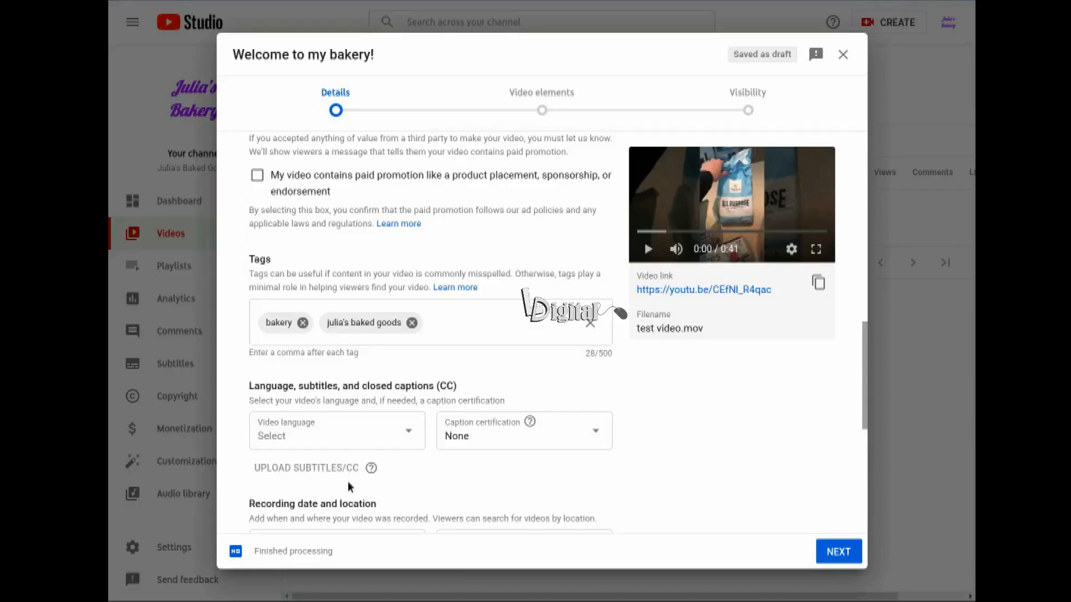
scroll(346, 481, down, 2)
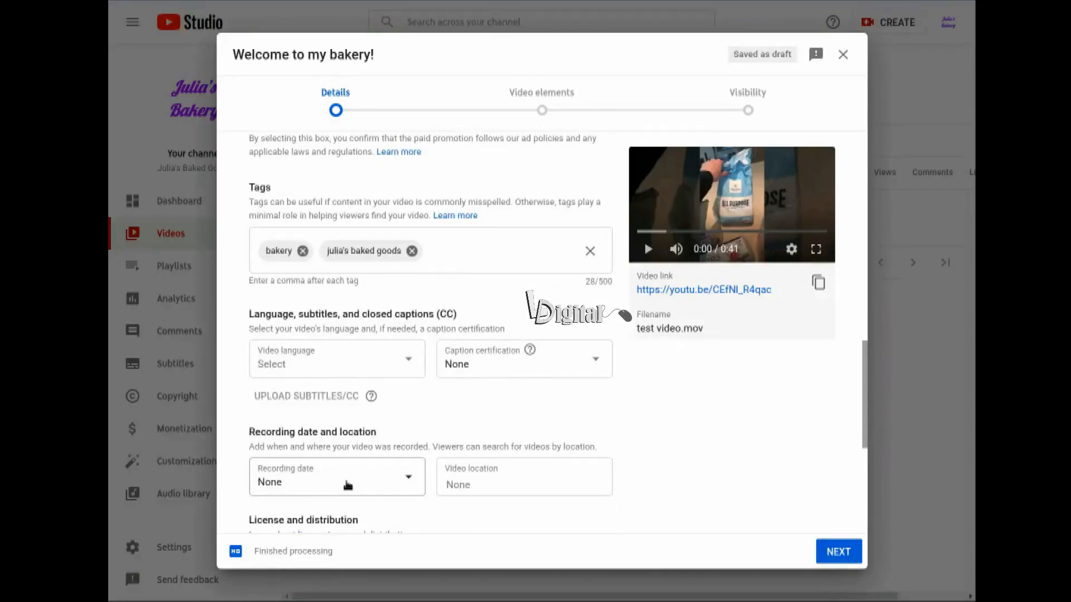
scroll(347, 485, down, 4)
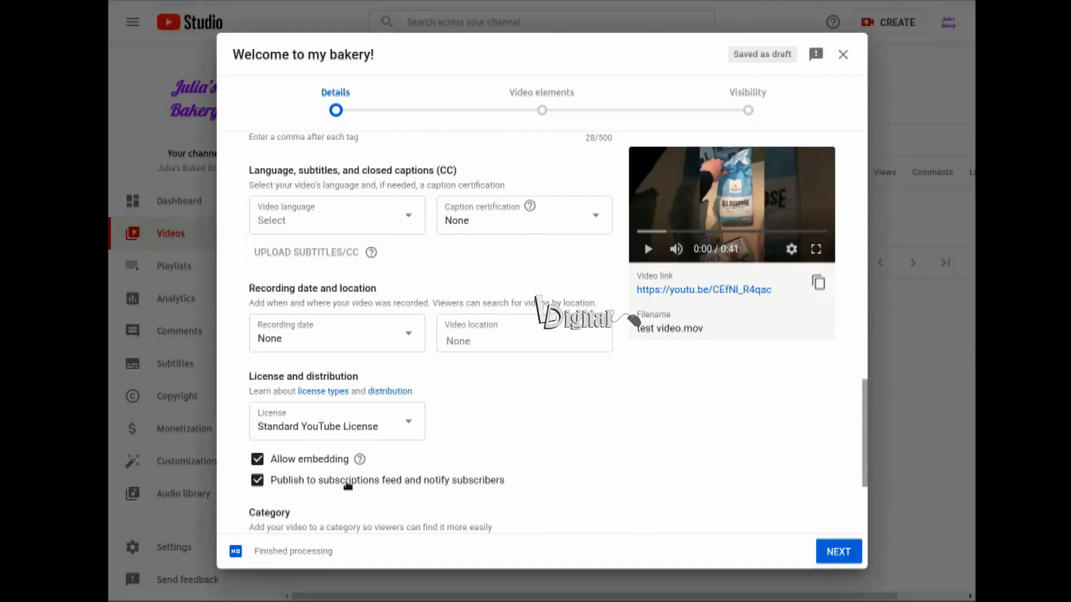
scroll(347, 485, down, 4)
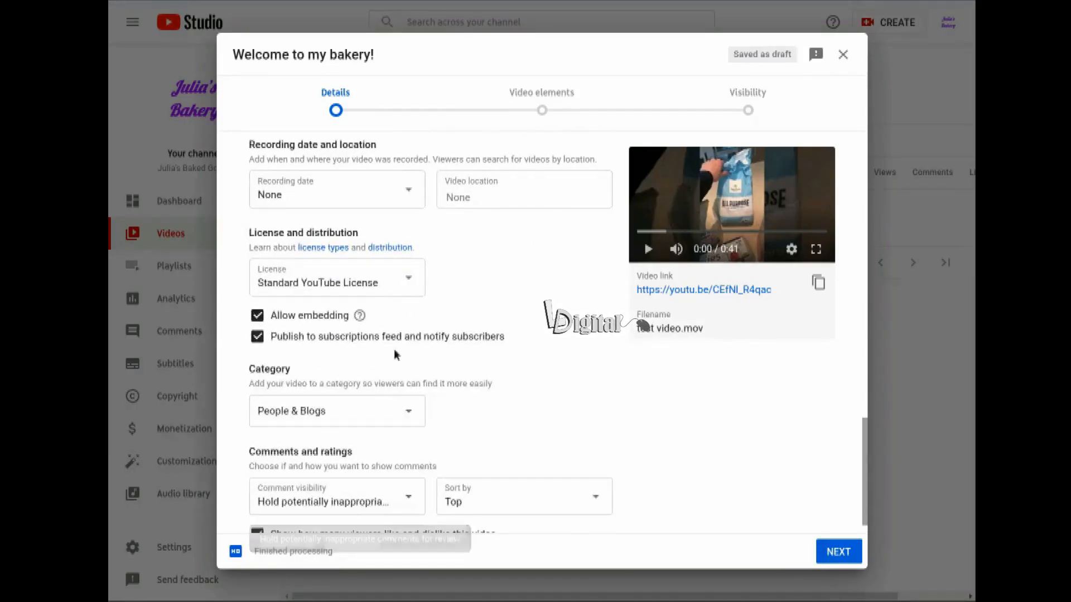
- Choose People & Blogs as the video category and set the comment visibility to "Allow all comments"
click(407, 416)
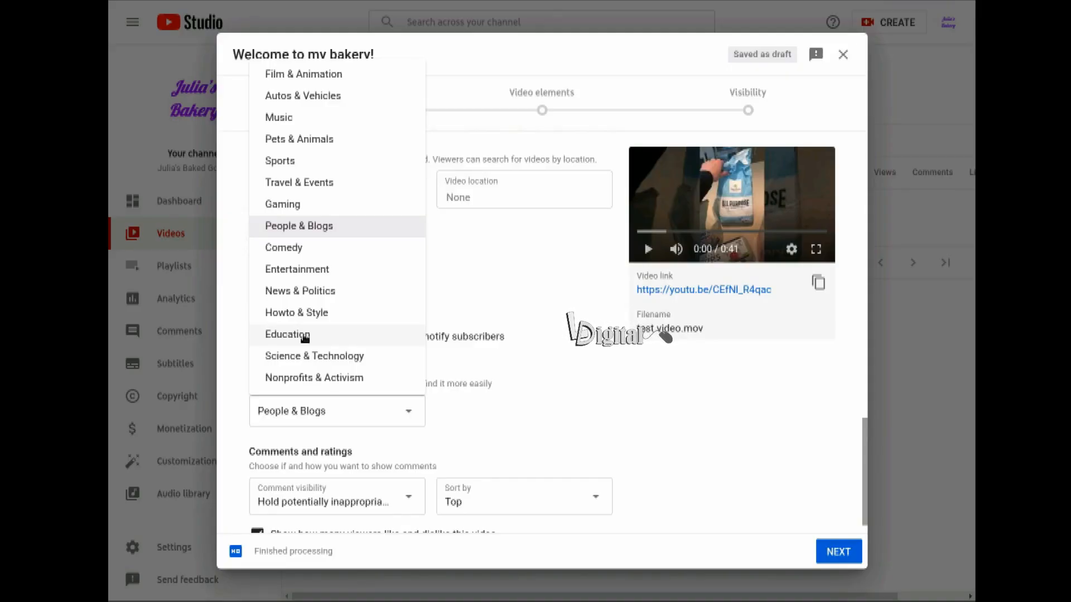
click(318, 225)
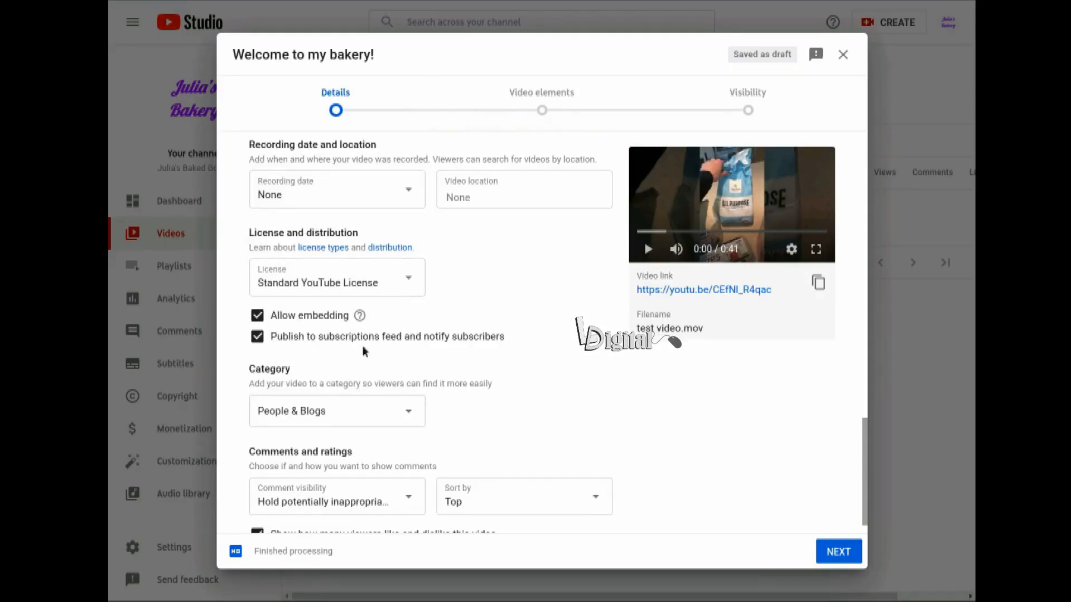
scroll(364, 351, down, 1)
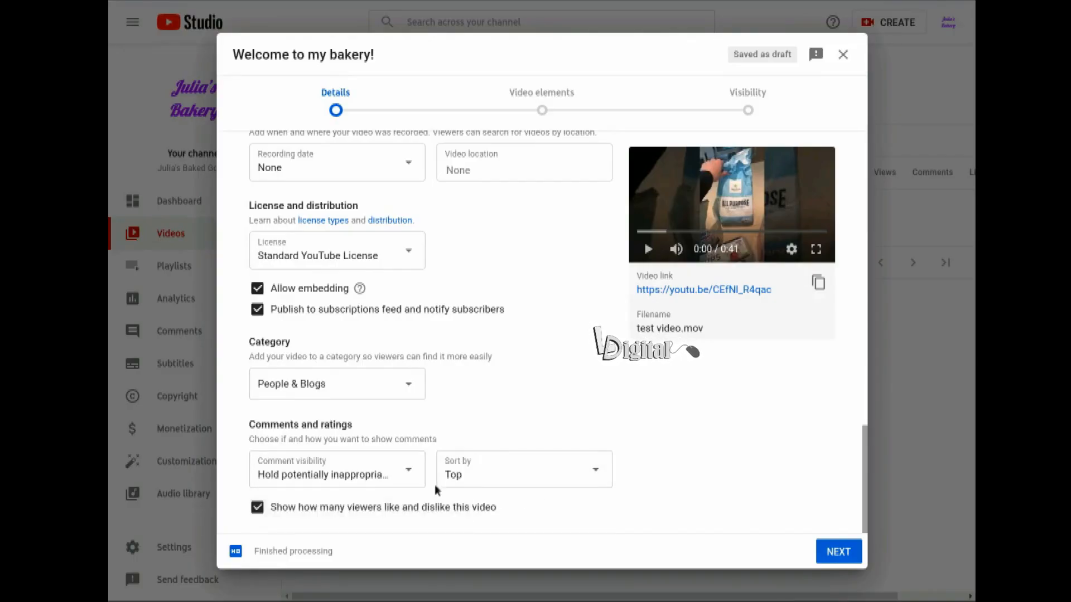
click(410, 471)
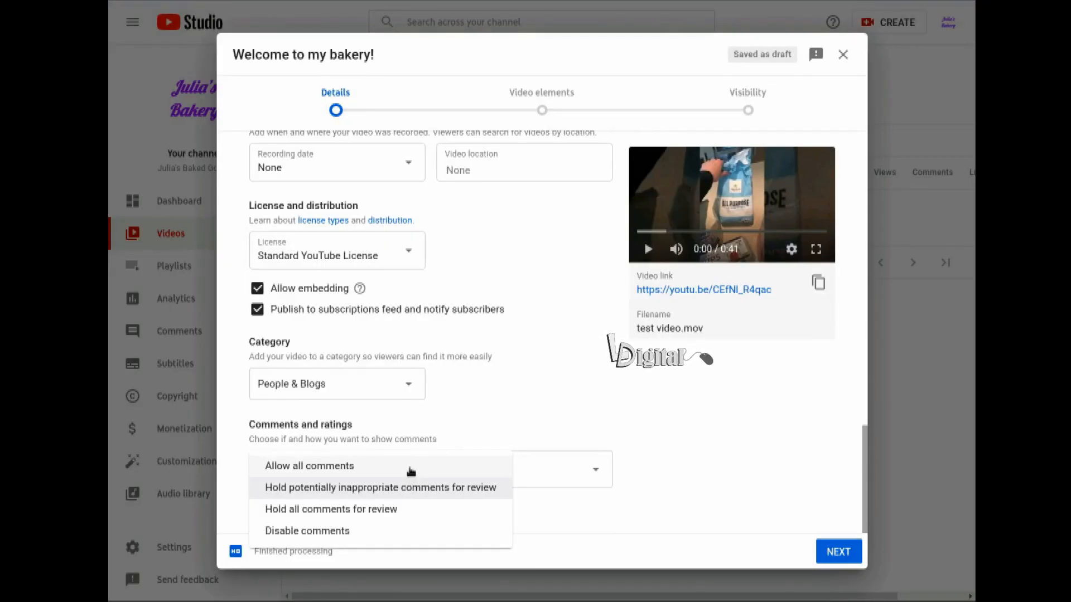
click(327, 467)
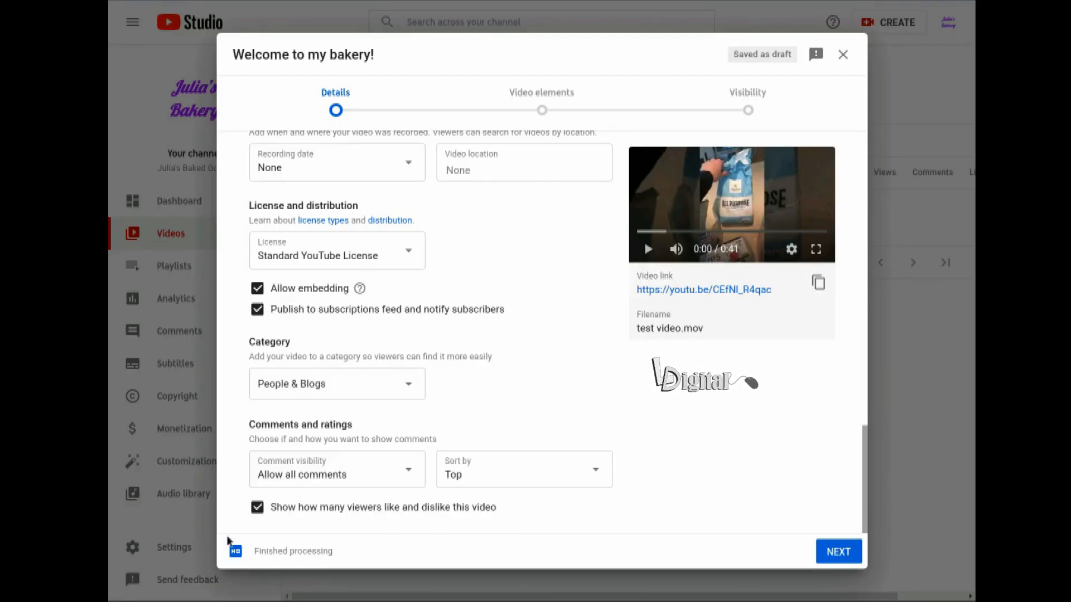
- Continue past the video elements without adding an end screen or cards, and set the video's visibility to Public
click(833, 553)
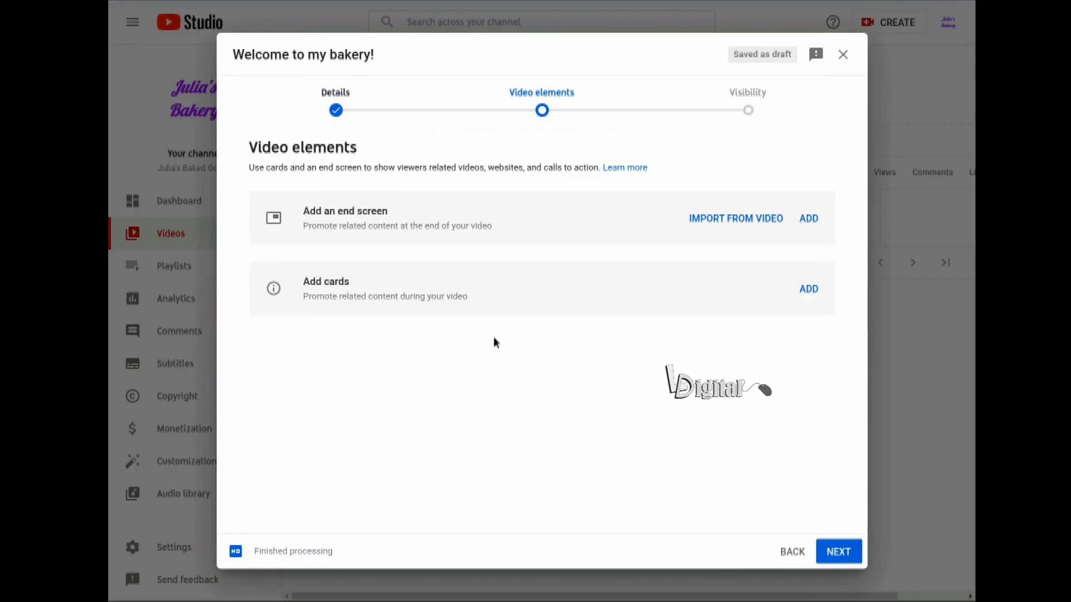
click(832, 549)
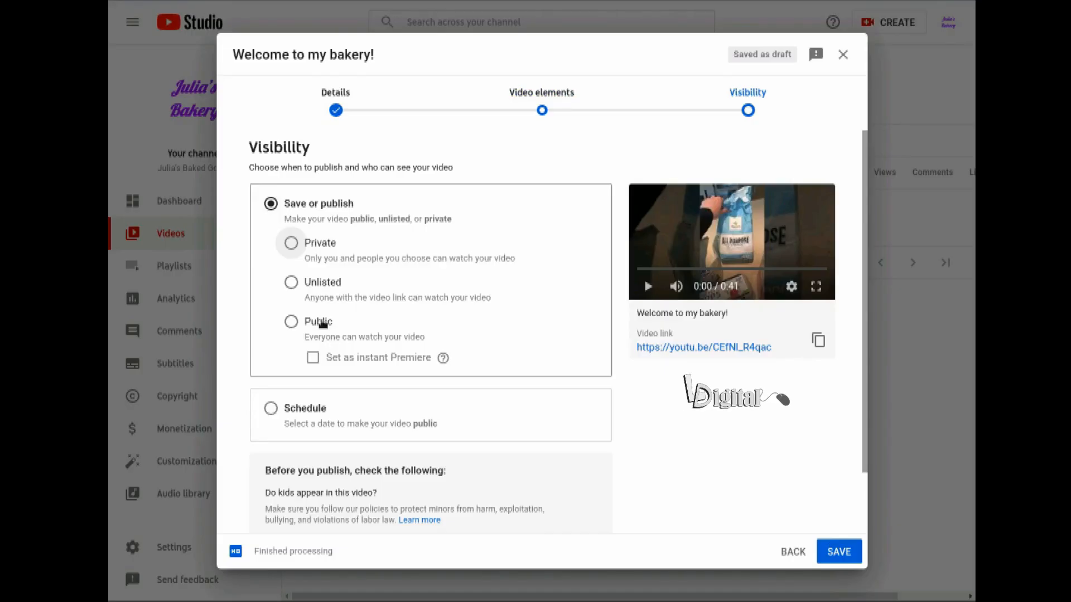
click(291, 322)
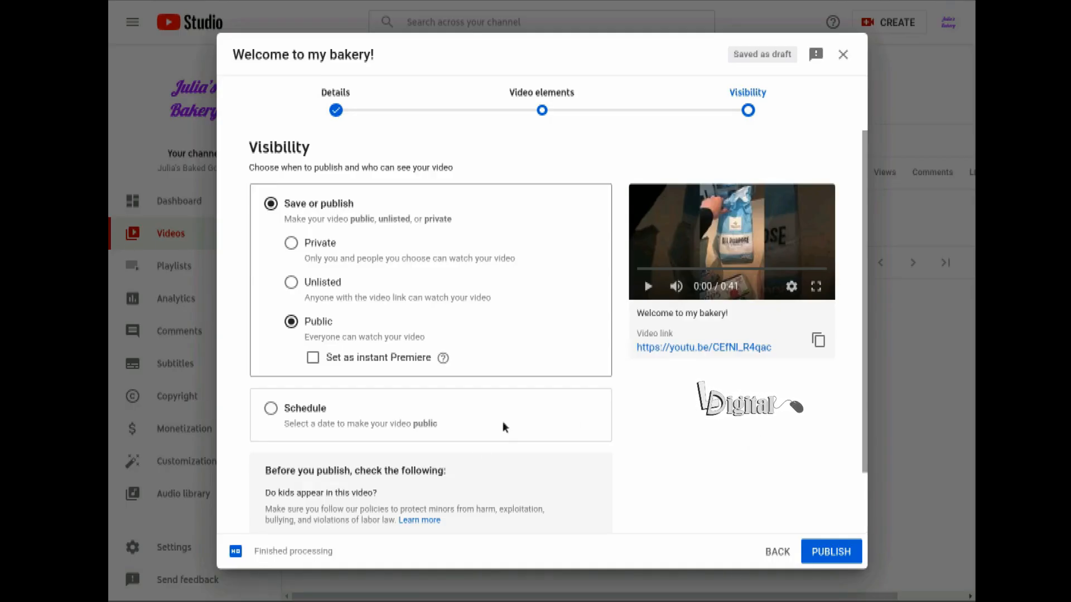
- Briefly view the scheduling option, return to "Save or publish", and publish the video as Public
click(271, 410)
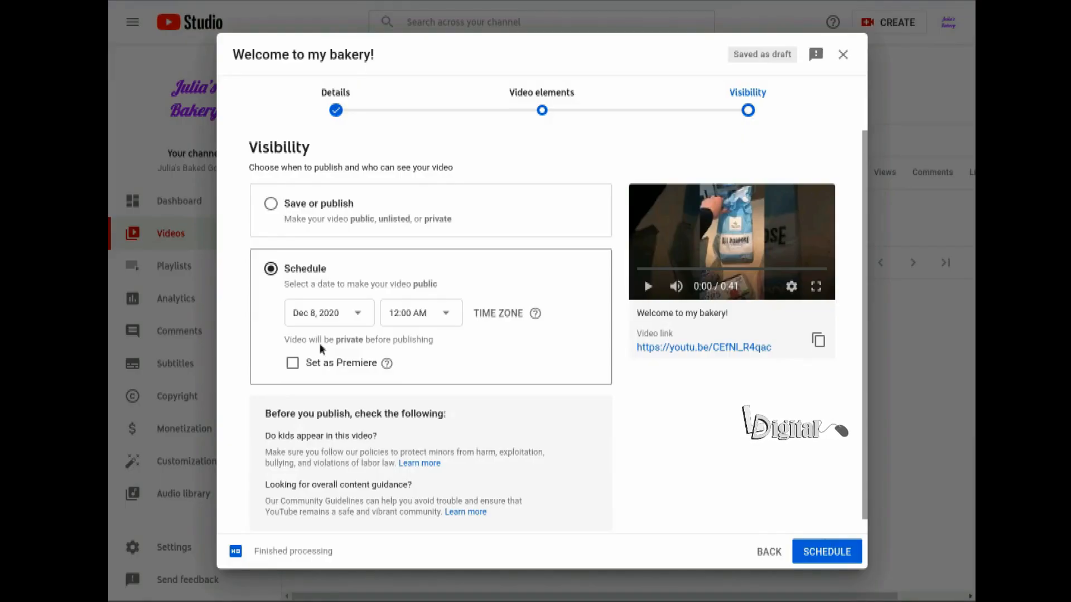
click(270, 204)
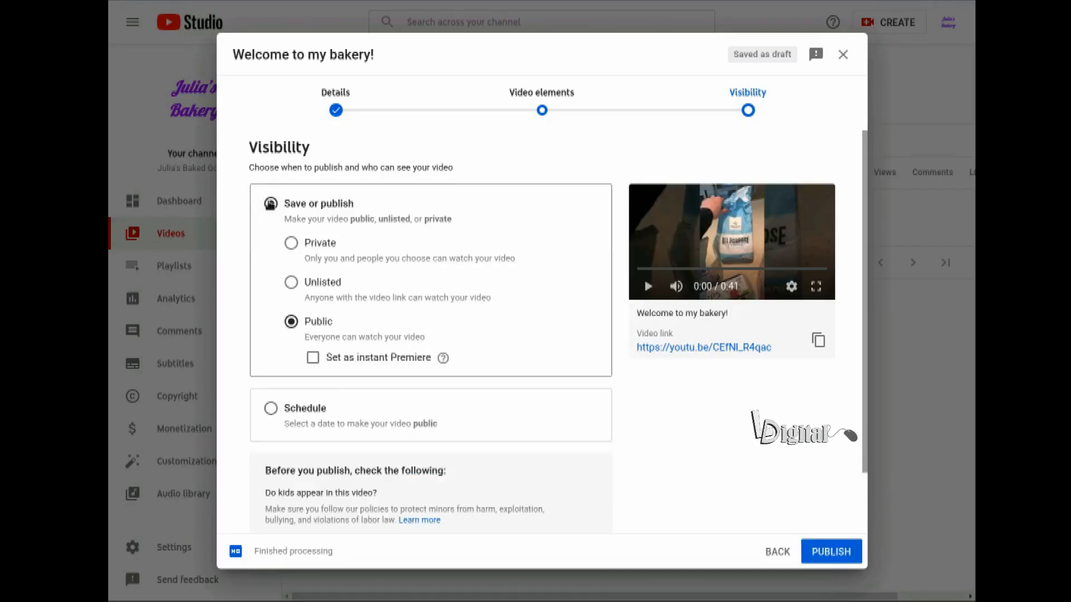
scroll(382, 390, down, 1)
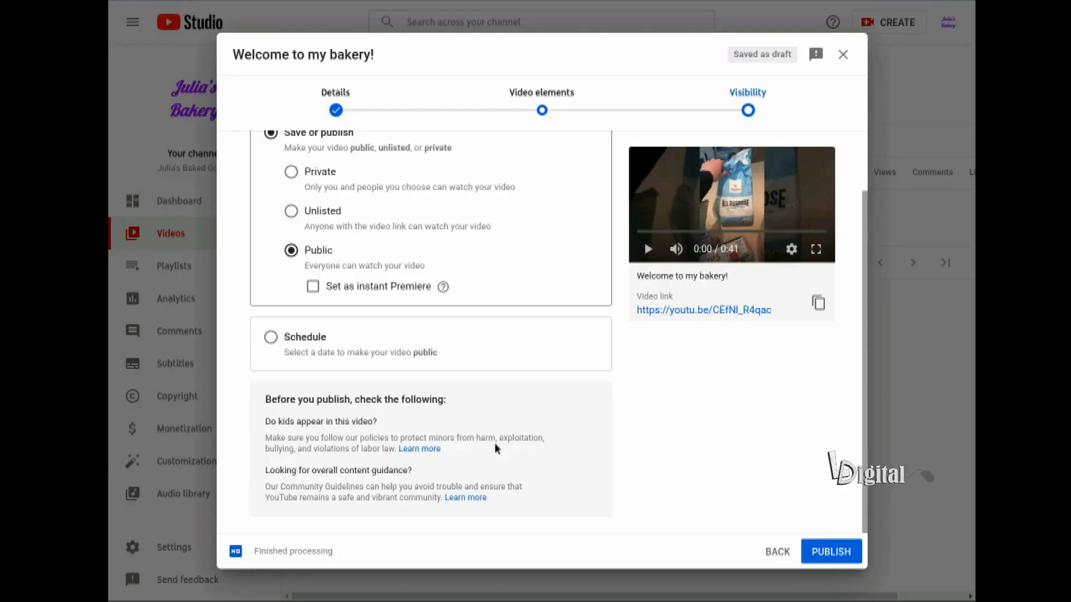
click(828, 557)
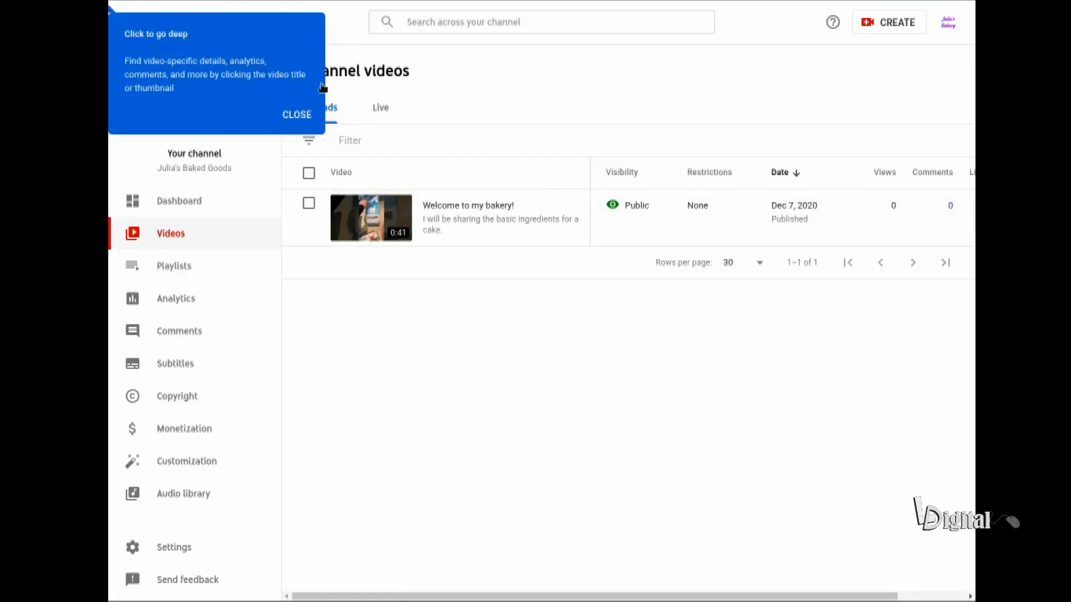
- Dismiss the two introductory tips on the channel videos page and open the channel's own page on YouTube
click(292, 115)
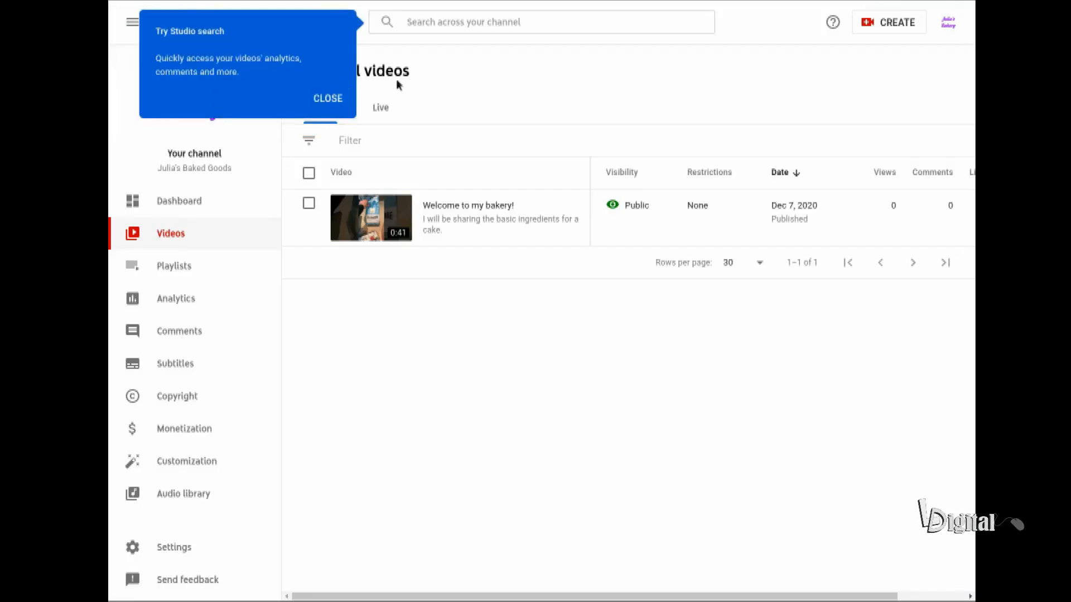
click(329, 99)
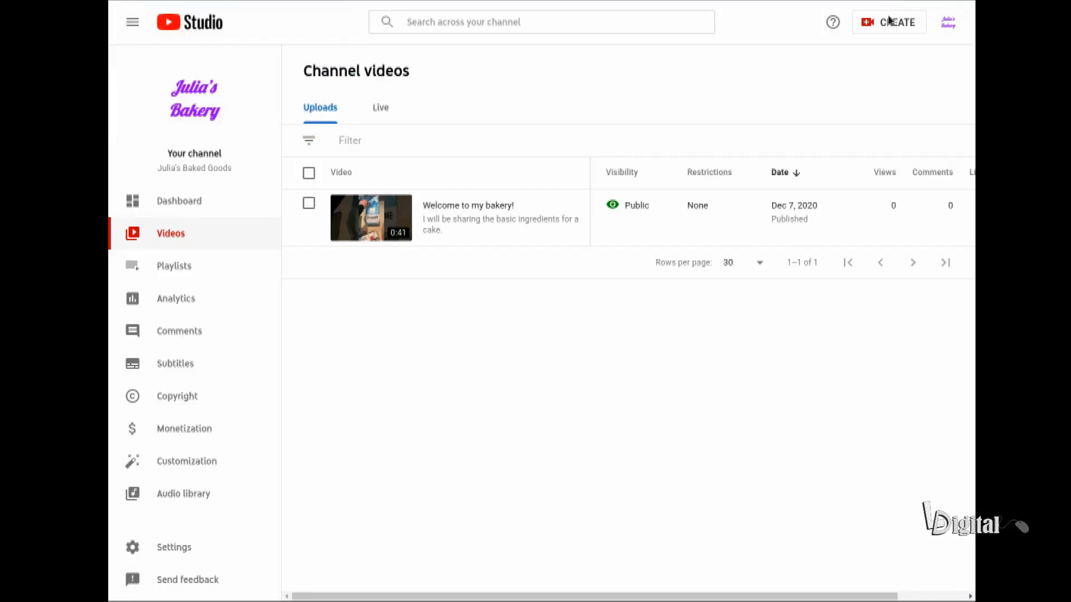
click(948, 22)
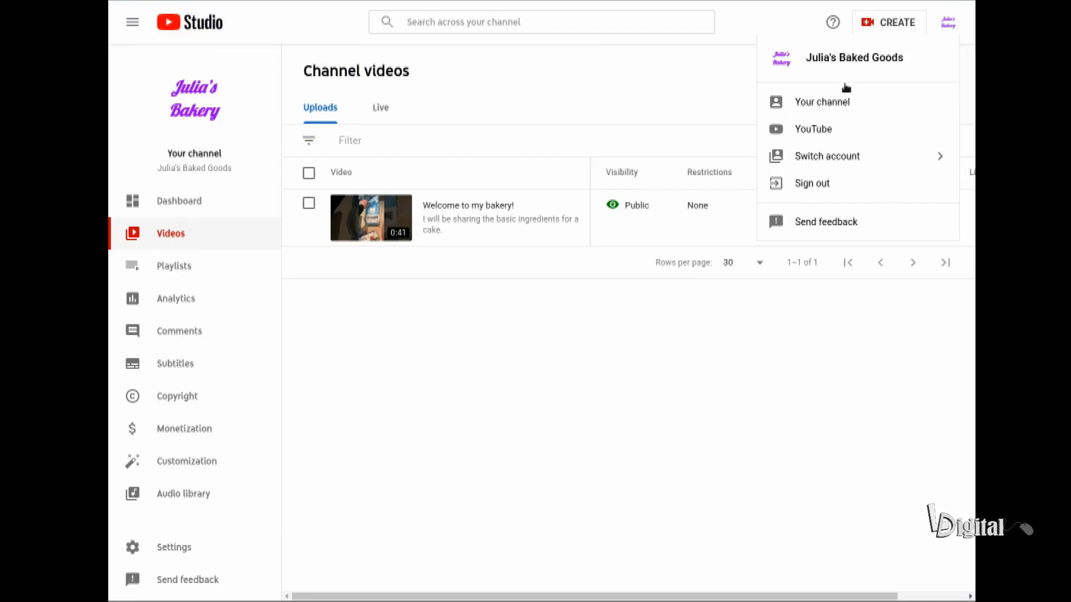
click(834, 106)
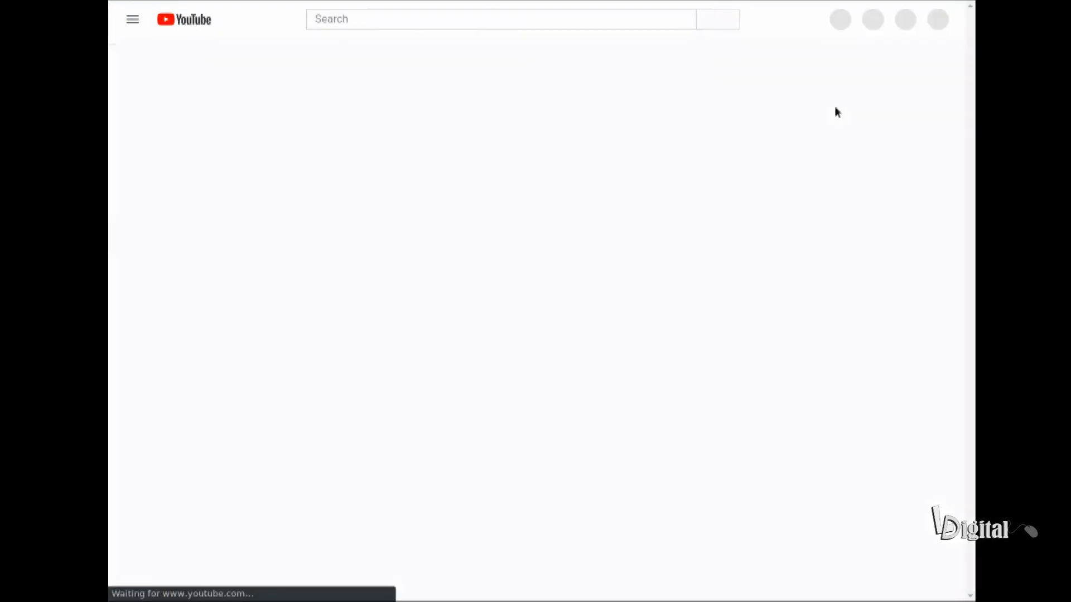